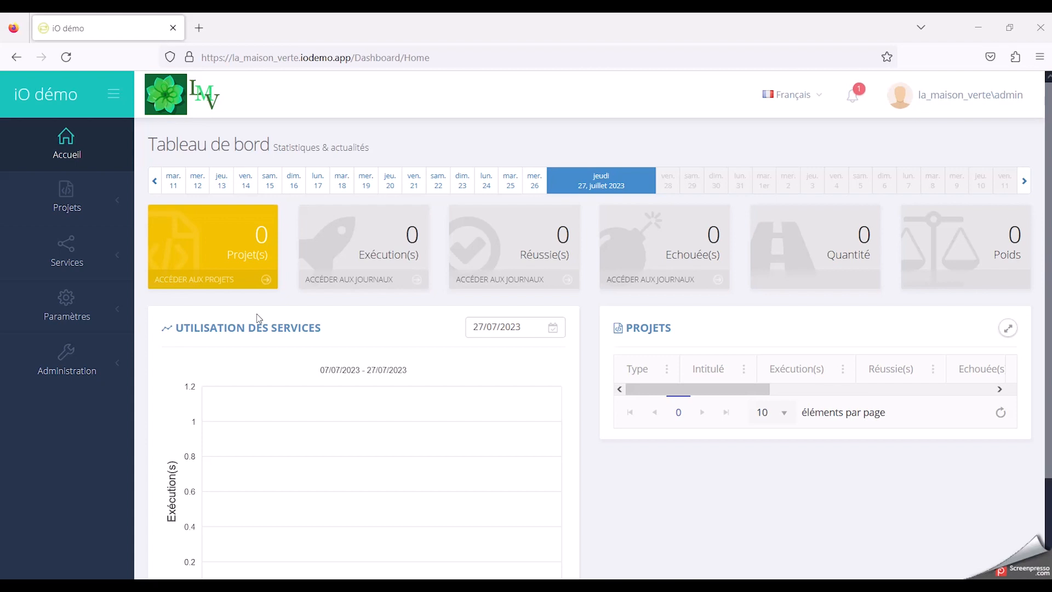
Step: Create a new project of the type "Sellsy <-> Sage 100", found by searching for "sellsy"
{"action": "left_click", "coordinate": [122, 207]}
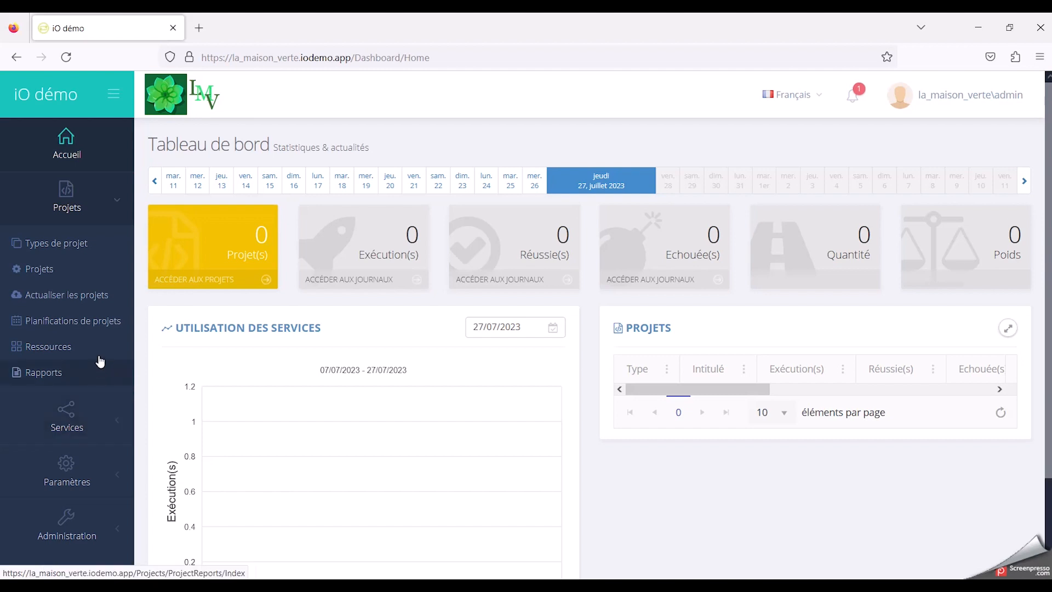
{"action": "left_click", "coordinate": [100, 271]}
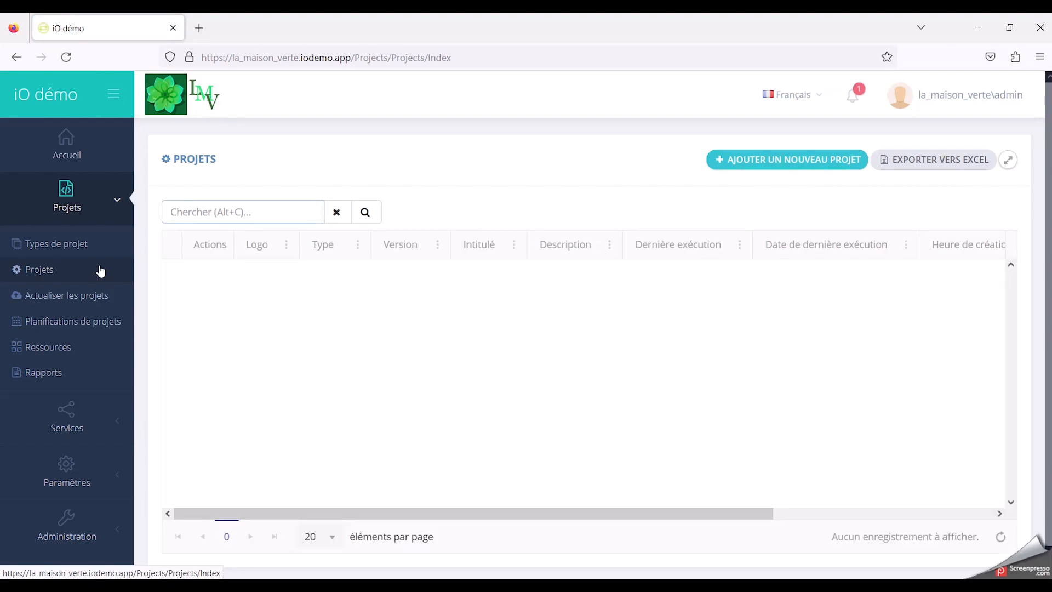
{"action": "left_click", "coordinate": [776, 165]}
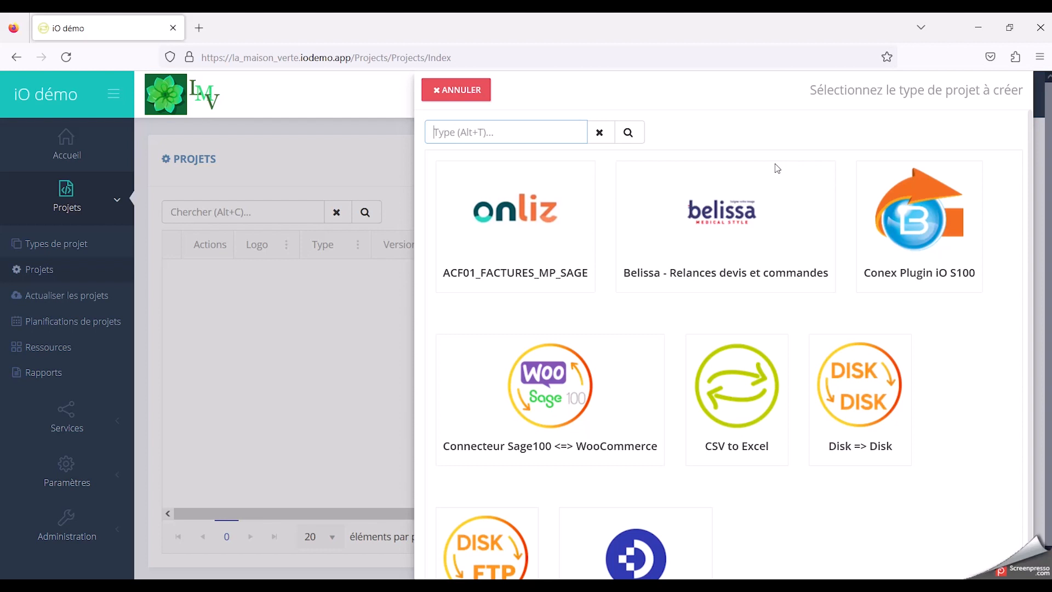
{"action": "left_click", "coordinate": [513, 134]}
{"action": "type", "text": "sellsy"}
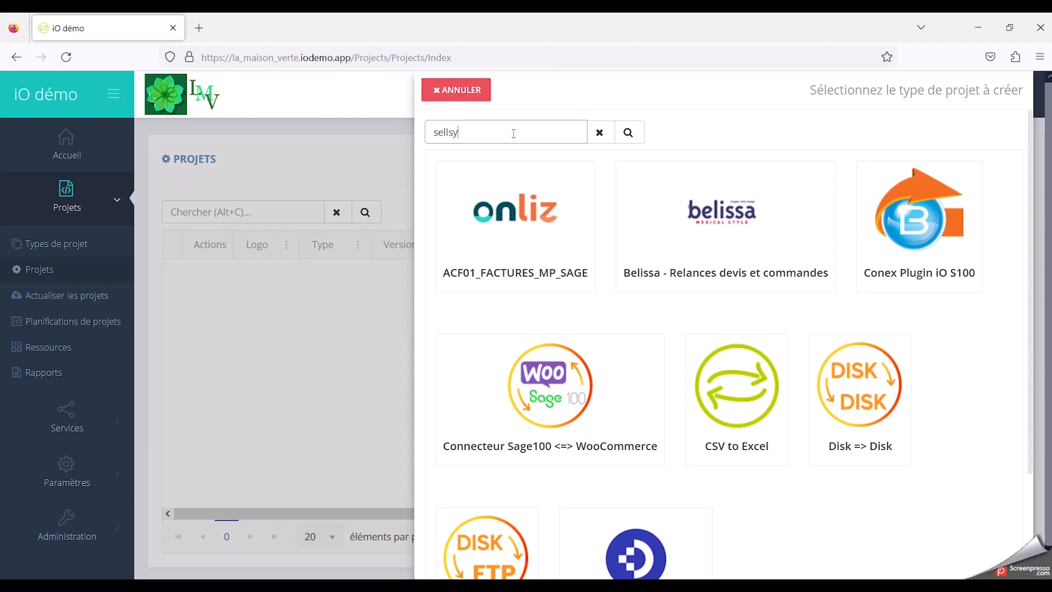
{"action": "left_click", "coordinate": [639, 134]}
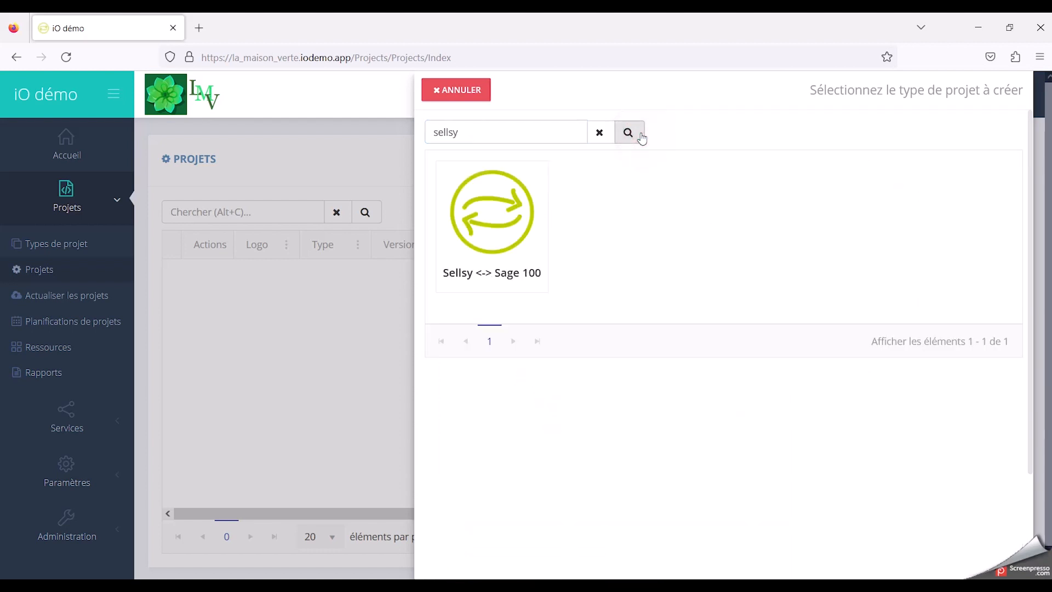
{"action": "mouse_move", "coordinate": [482, 231]}
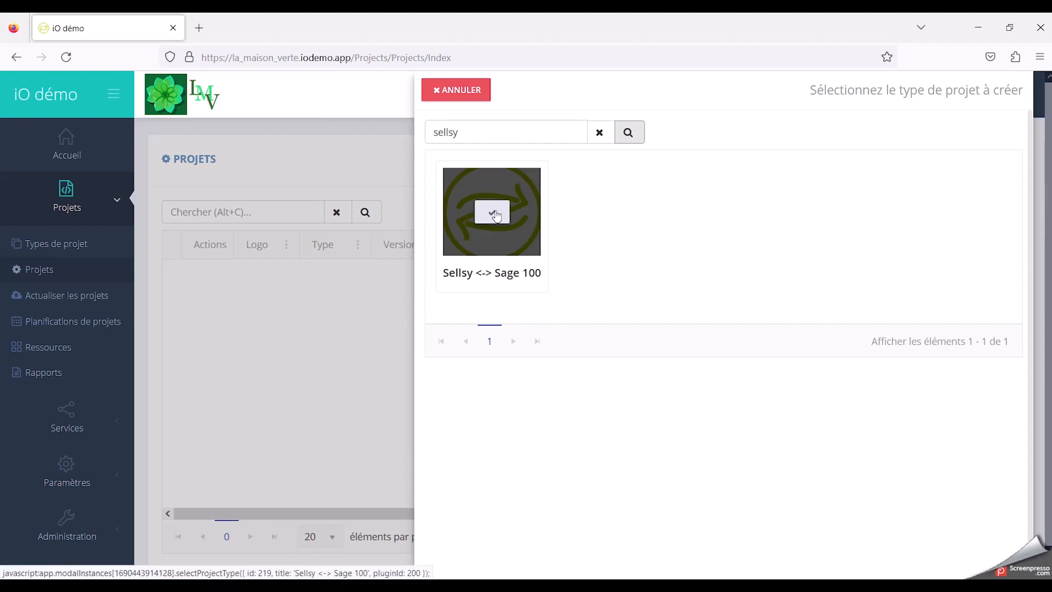
{"action": "left_click", "coordinate": [495, 215]}
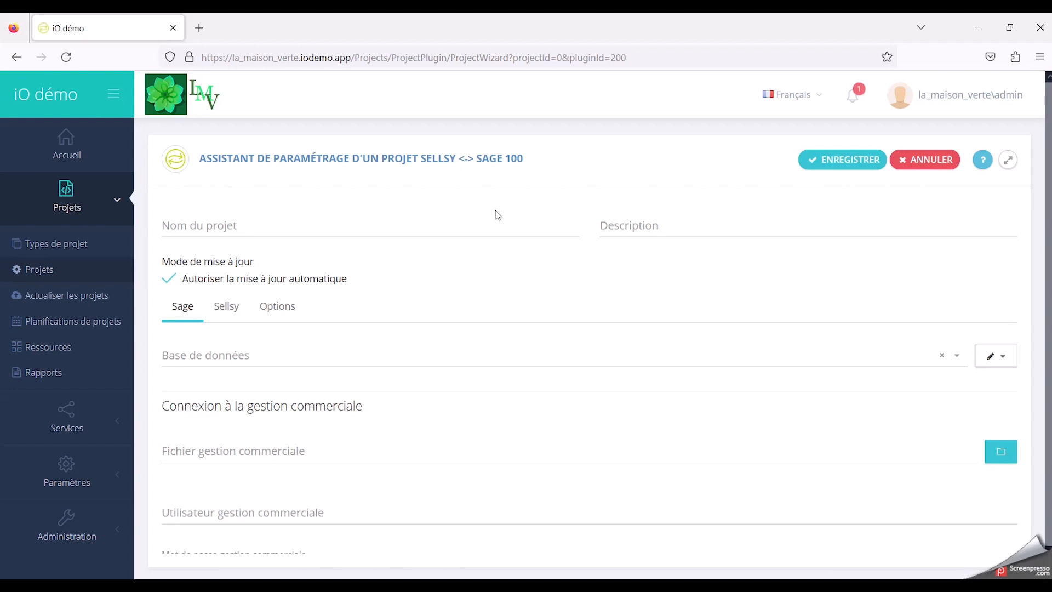
Step: Name the project "Synchro des données facturation VTE Sellsy"
{"action": "left_click", "coordinate": [200, 228]}
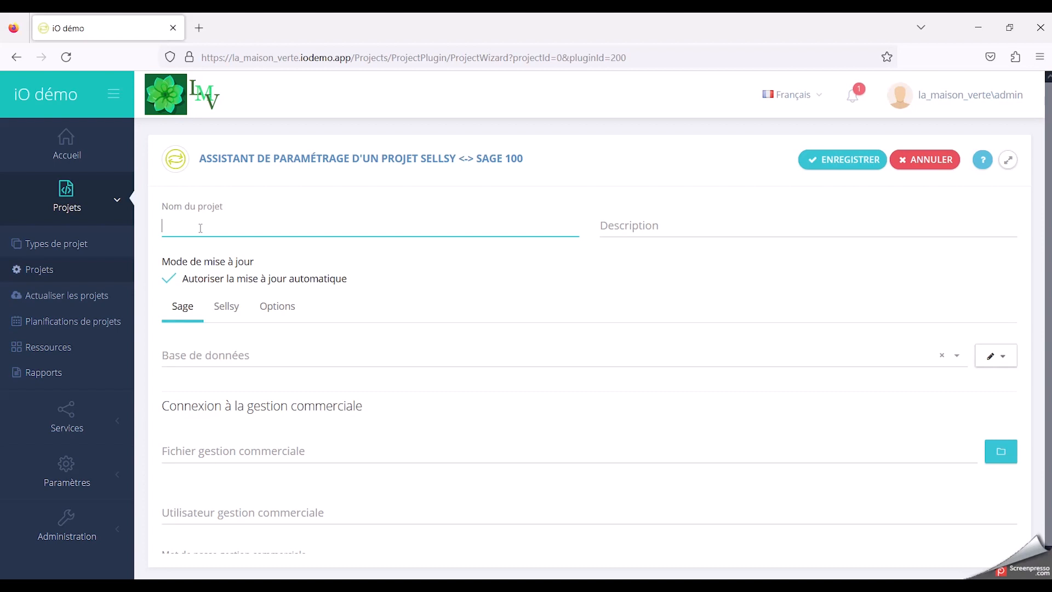
{"action": "type", "text": "Synchro des données facturation "}
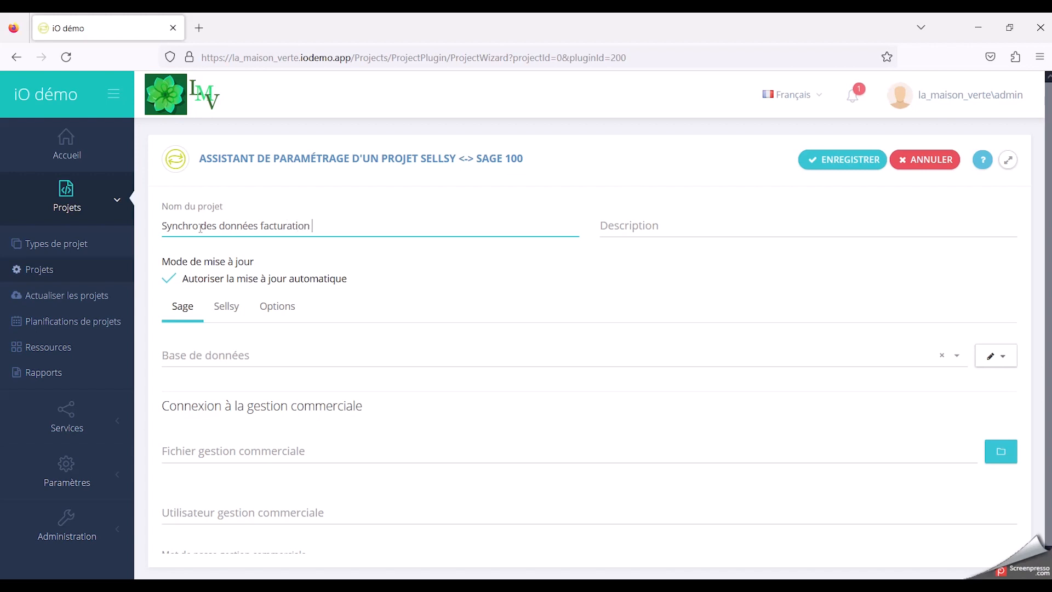
{"action": "type", "text": "VTE Sellsy"}
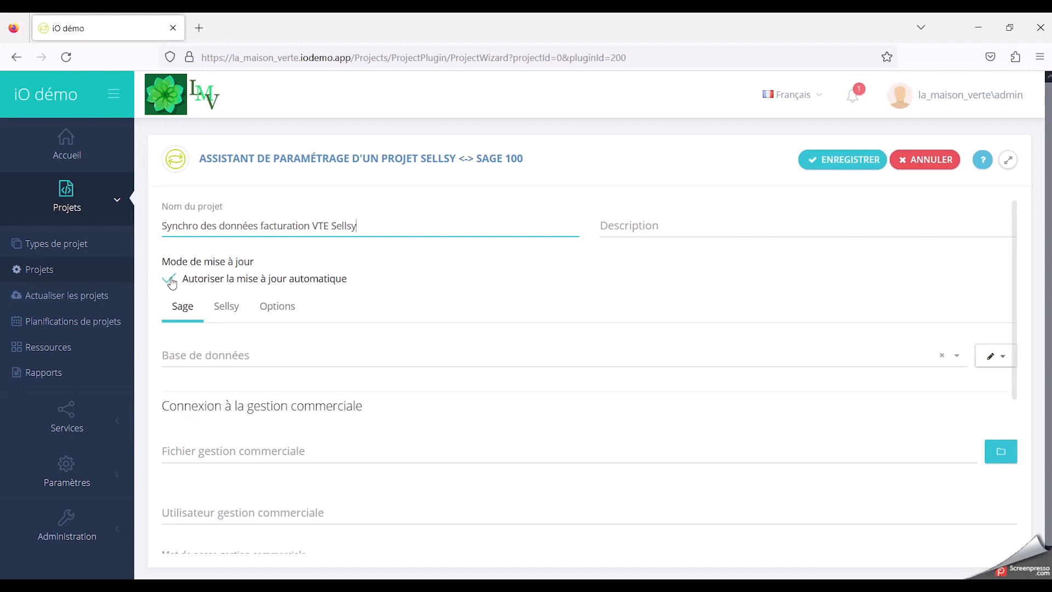
{"action": "left_click", "coordinate": [170, 279]}
{"action": "left_click", "coordinate": [170, 280]}
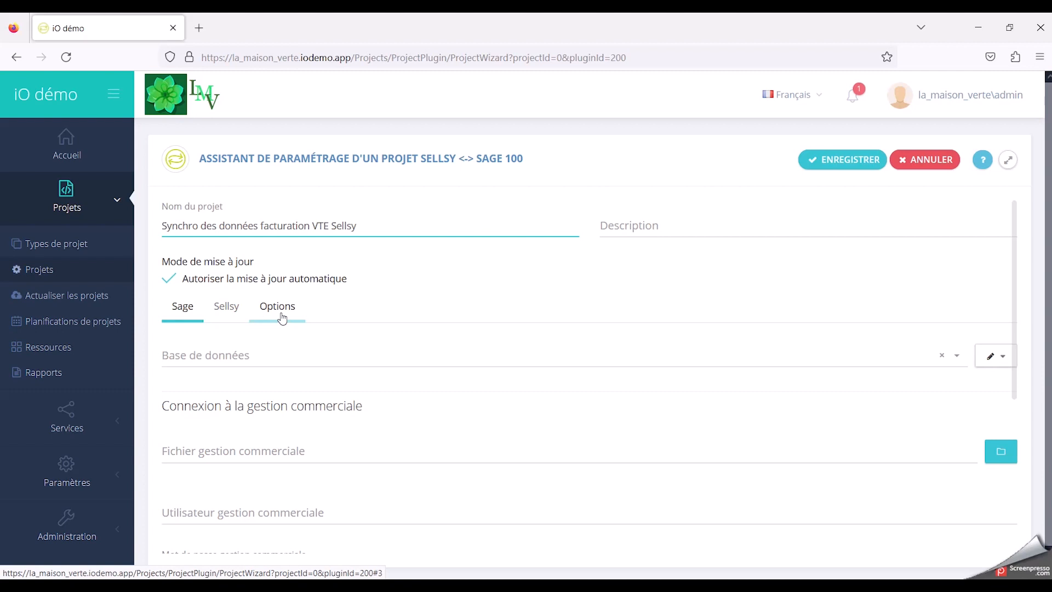
Step: Add a new data source resource for the Sage database and title it "Base de données Sage 100"
{"action": "scroll", "coordinate": [288, 369], "scroll_direction": "down", "scroll_amount": 2}
{"action": "scroll", "coordinate": [287, 357], "scroll_direction": "up", "scroll_amount": 1}
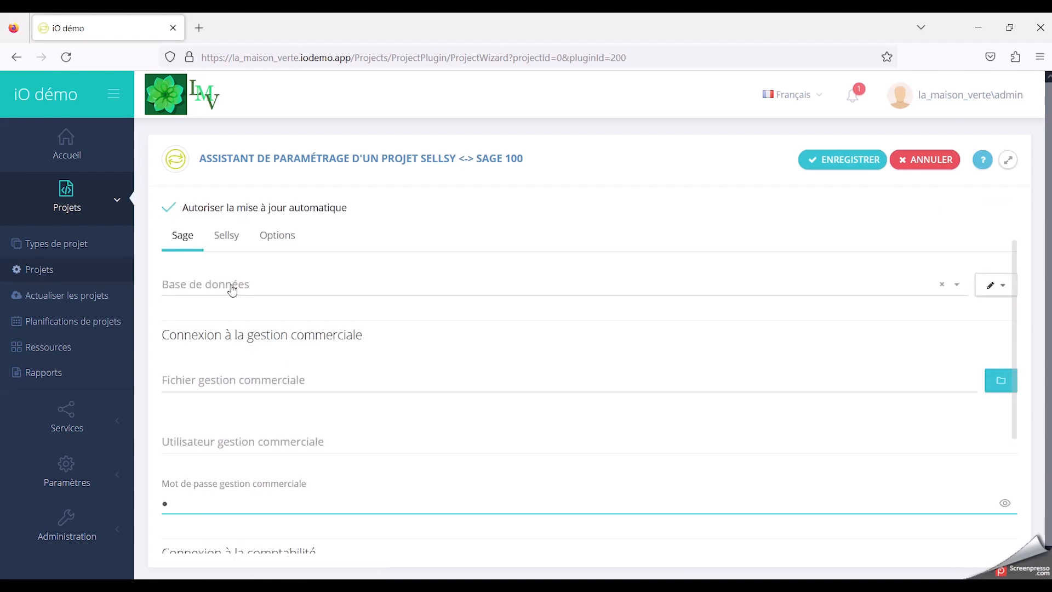
{"action": "left_click", "coordinate": [990, 289]}
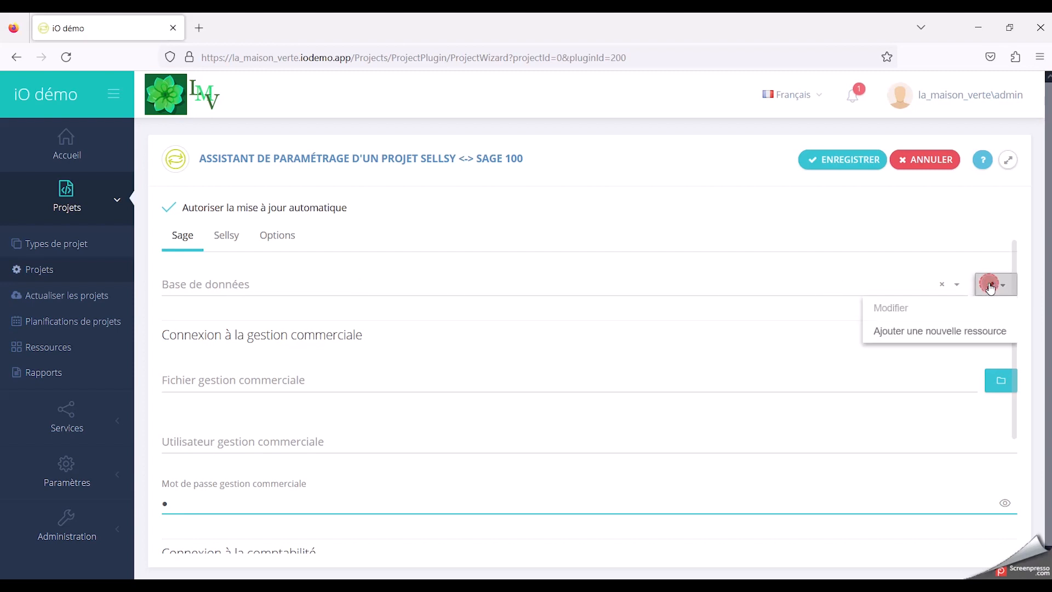
{"action": "left_click", "coordinate": [976, 336]}
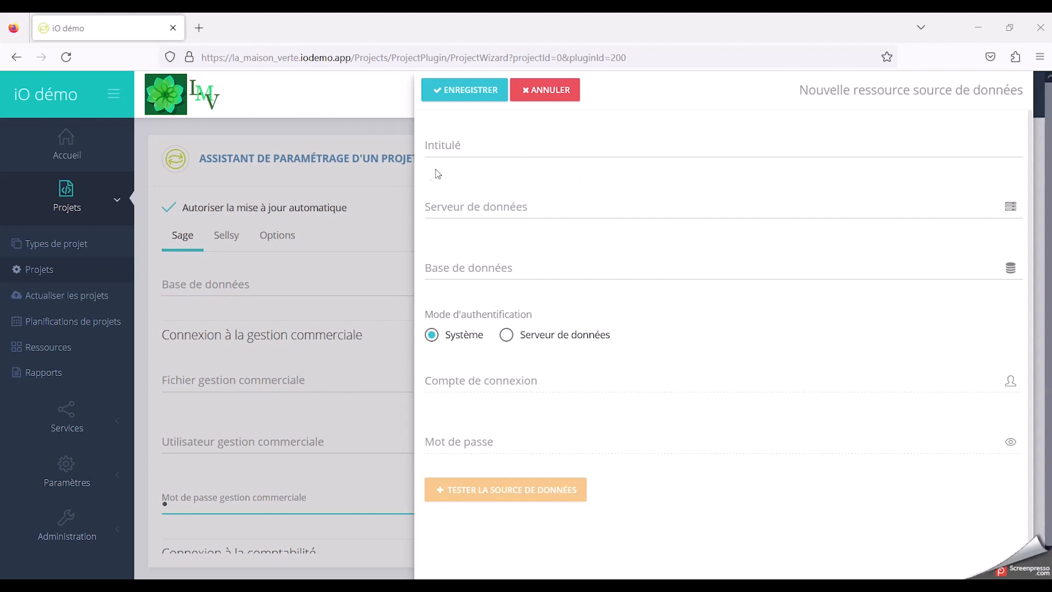
{"action": "left_click", "coordinate": [453, 149]}
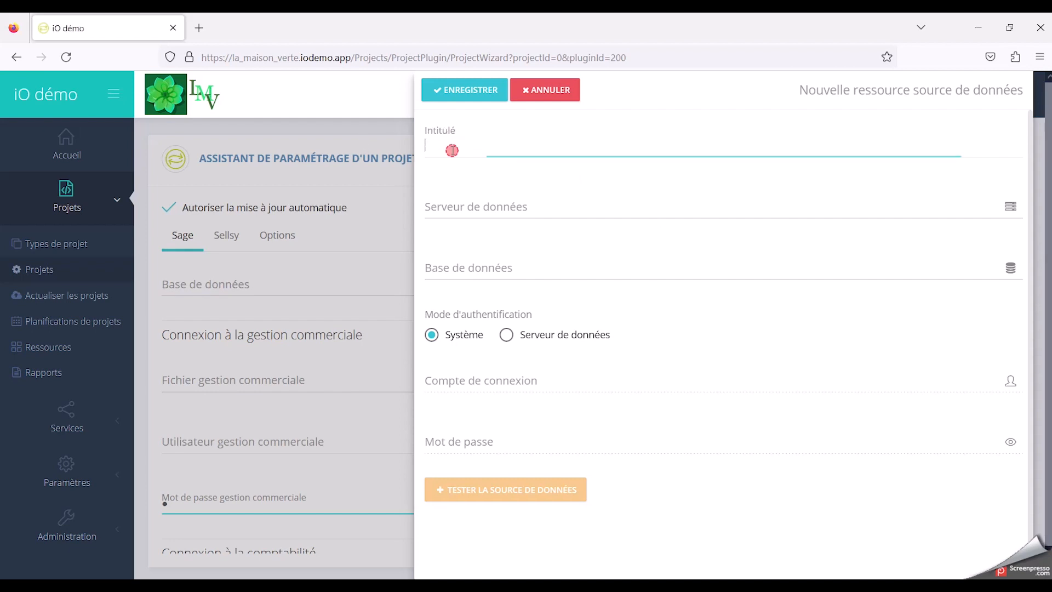
{"action": "type", "text": "Base"}
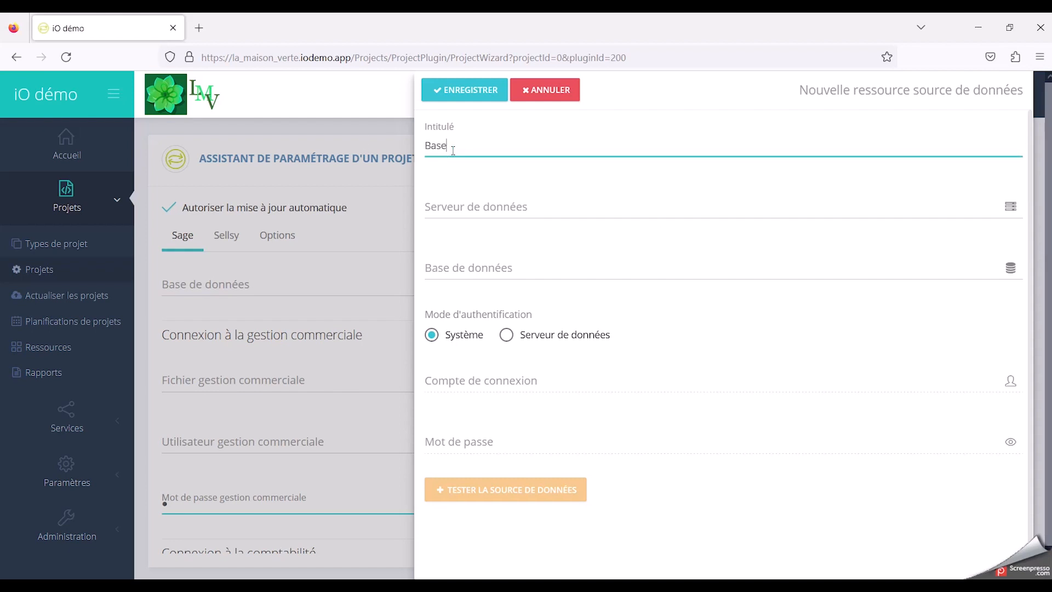
{"action": "type", "text": " de données Sage"}
{"action": "type", "text": "100"}
Step: Set the resource's data server to DESKTOP-SJVVLIU\SQLEXPRESS and its database to BIJOU
{"action": "left_click", "coordinate": [449, 208]}
{"action": "type", "text": "DESKTOP-SJVVLIU\\SQLEXPRESS"}
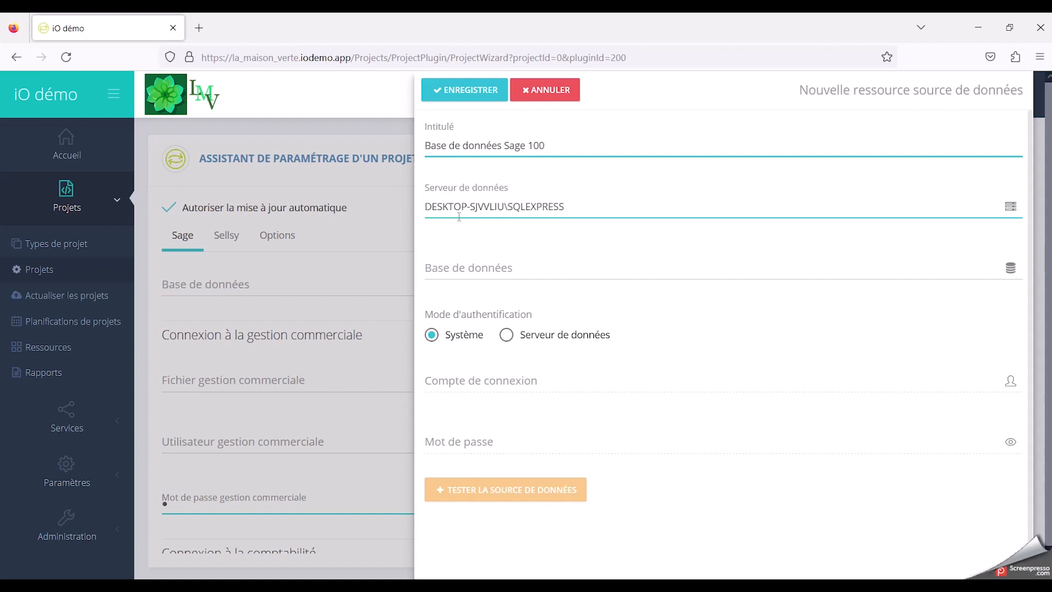
{"action": "left_click", "coordinate": [485, 269]}
{"action": "type", "text": "BIJ"}
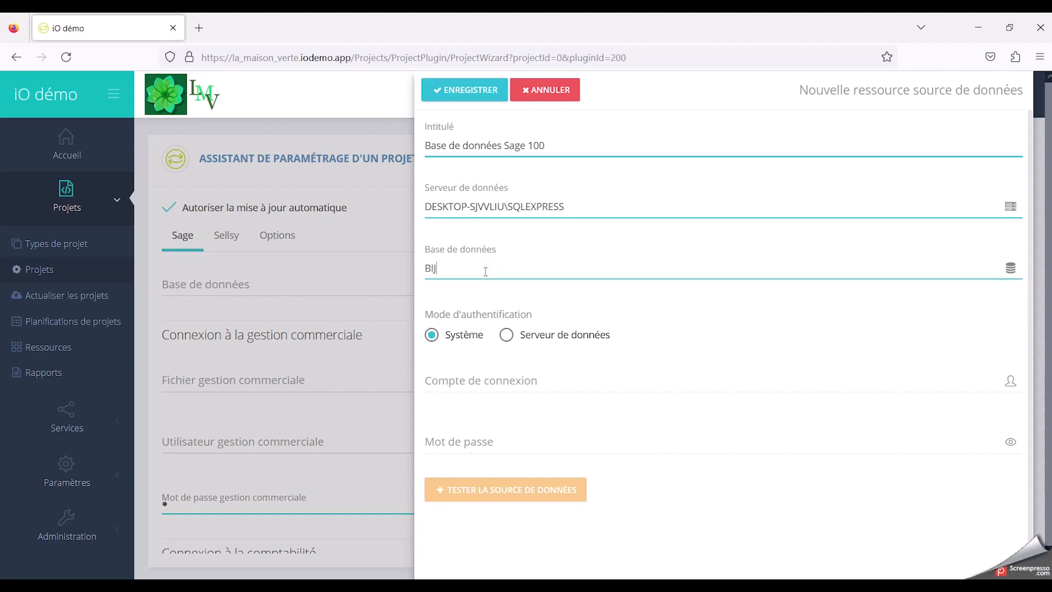
{"action": "type", "text": "OU"}
Step: Set the authentication mode to Système and test the data source
{"action": "left_click", "coordinate": [508, 335]}
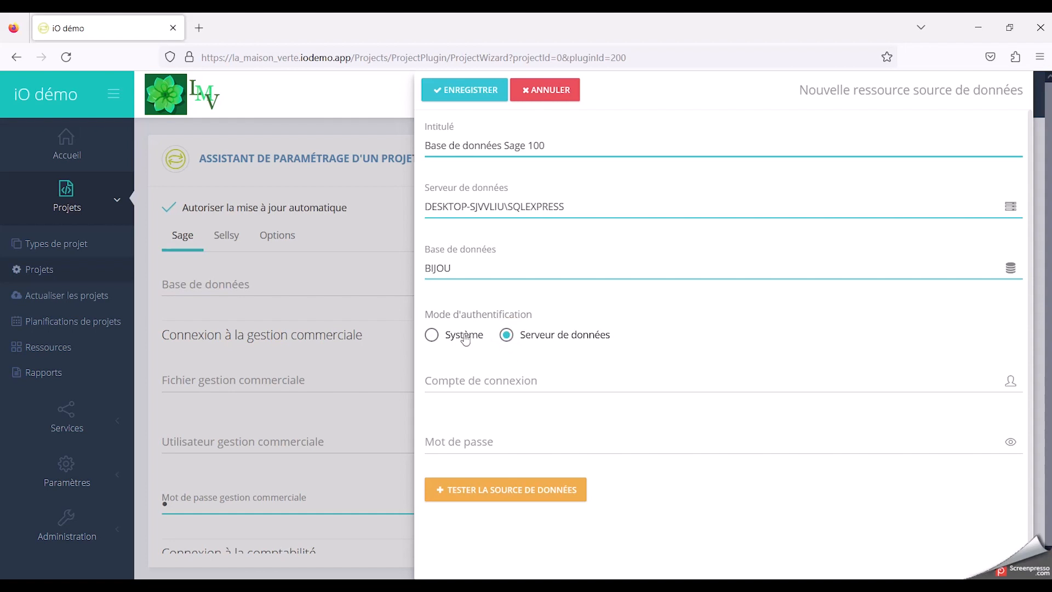
{"action": "left_click", "coordinate": [434, 335]}
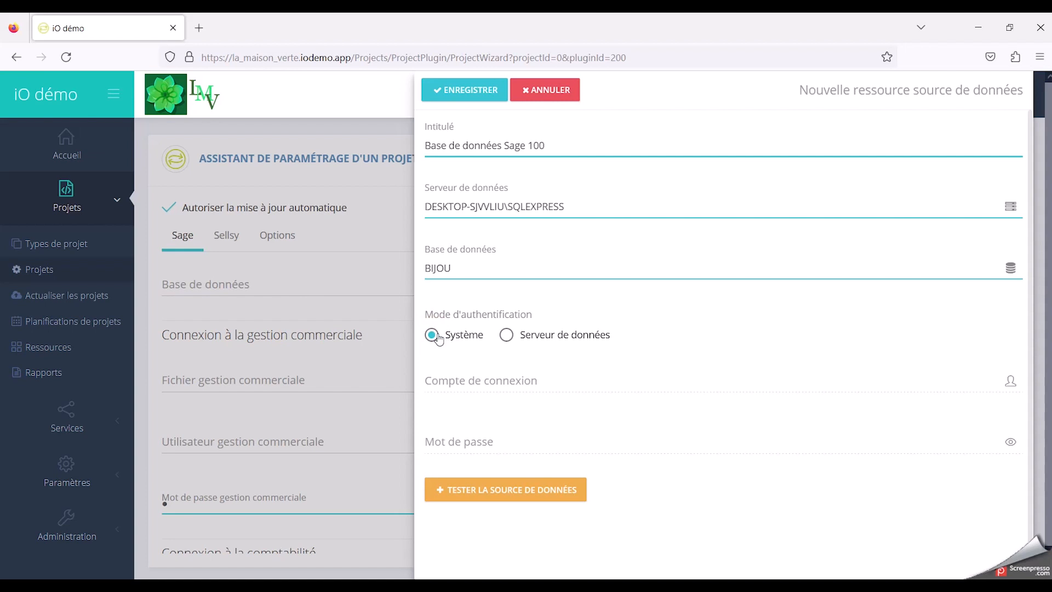
{"action": "left_click", "coordinate": [515, 494]}
Step: Save the new resource and choose "Base de données Sage 100" as the project's Sage database
{"action": "left_click", "coordinate": [448, 91]}
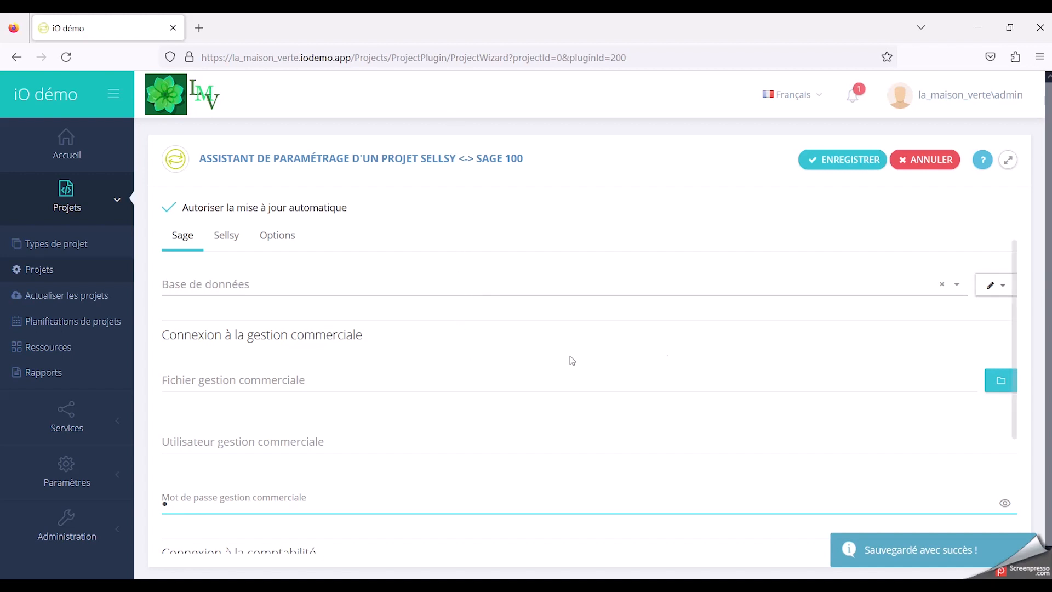
{"action": "left_click", "coordinate": [957, 293]}
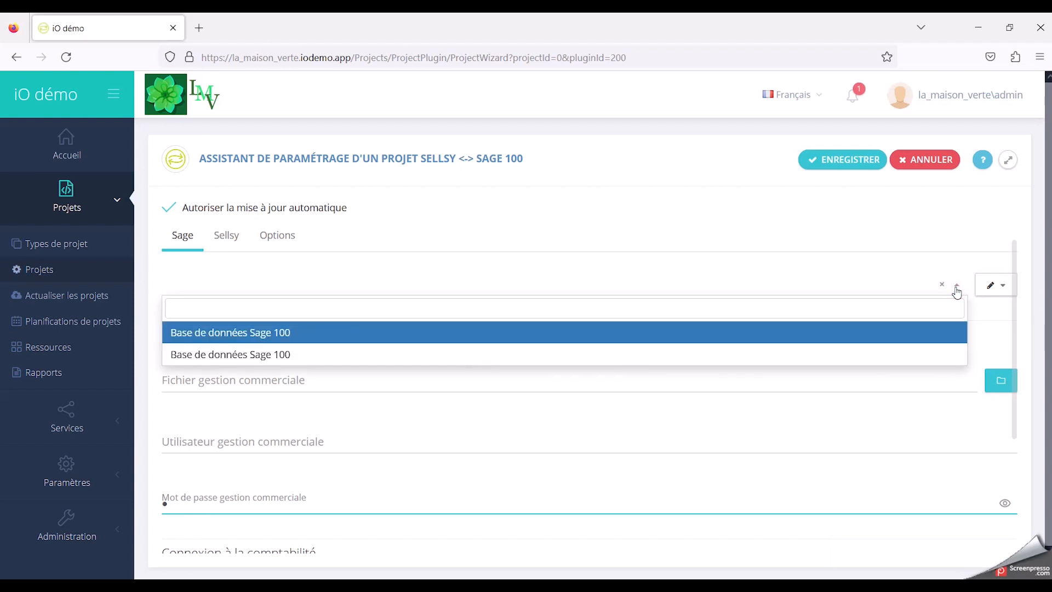
{"action": "left_click", "coordinate": [288, 334]}
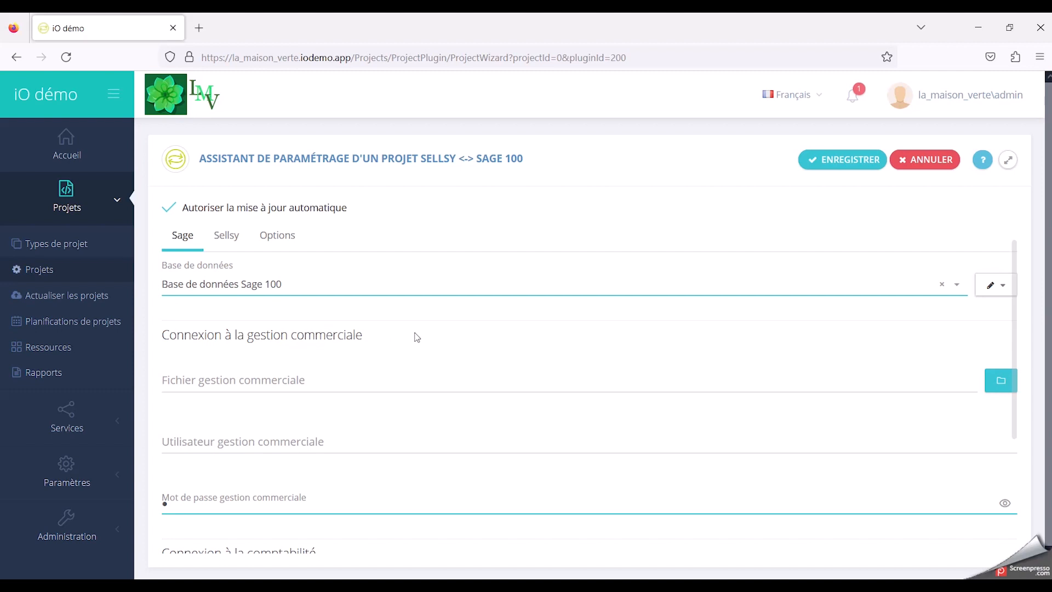
Step: Set the commercial management file to C:\Users\Public\Documents\Sage\Entreprise 100c\Bijou.gcm
{"action": "left_click", "coordinate": [279, 382]}
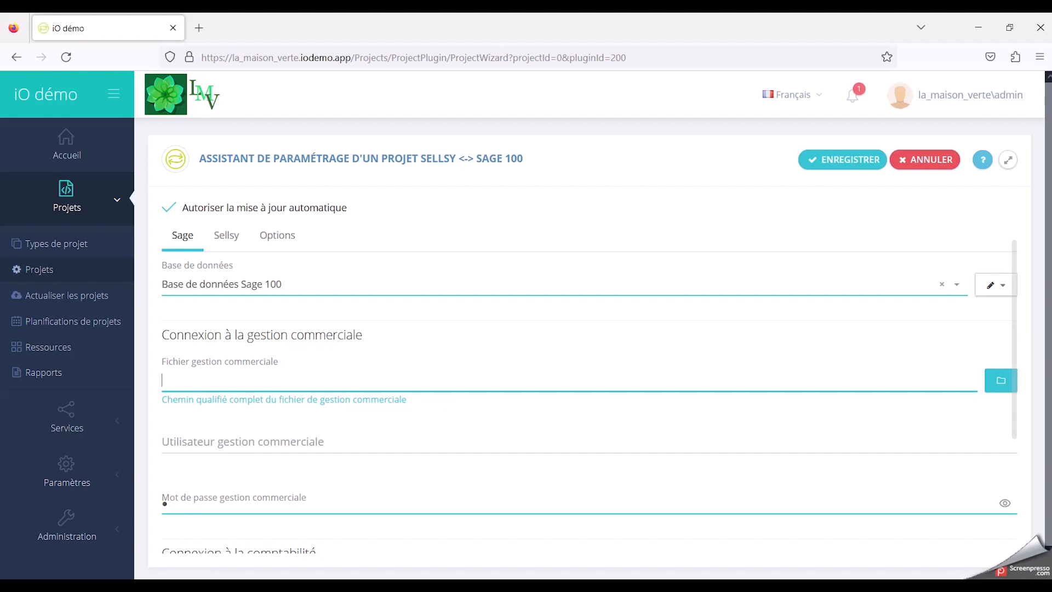
{"action": "key", "text": "alt+Tab"}
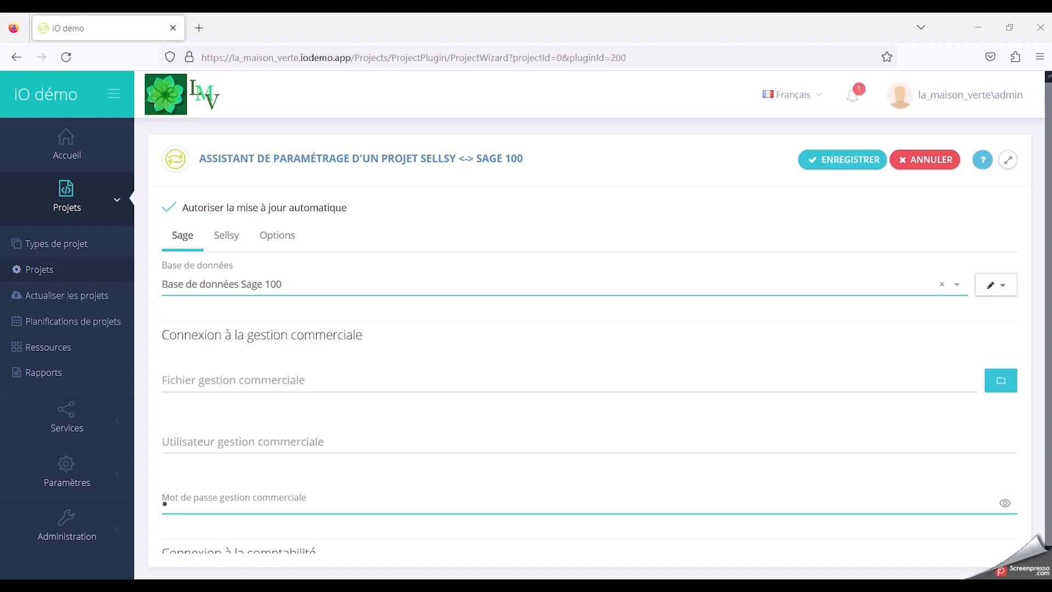
{"action": "left_click", "coordinate": [287, 387]}
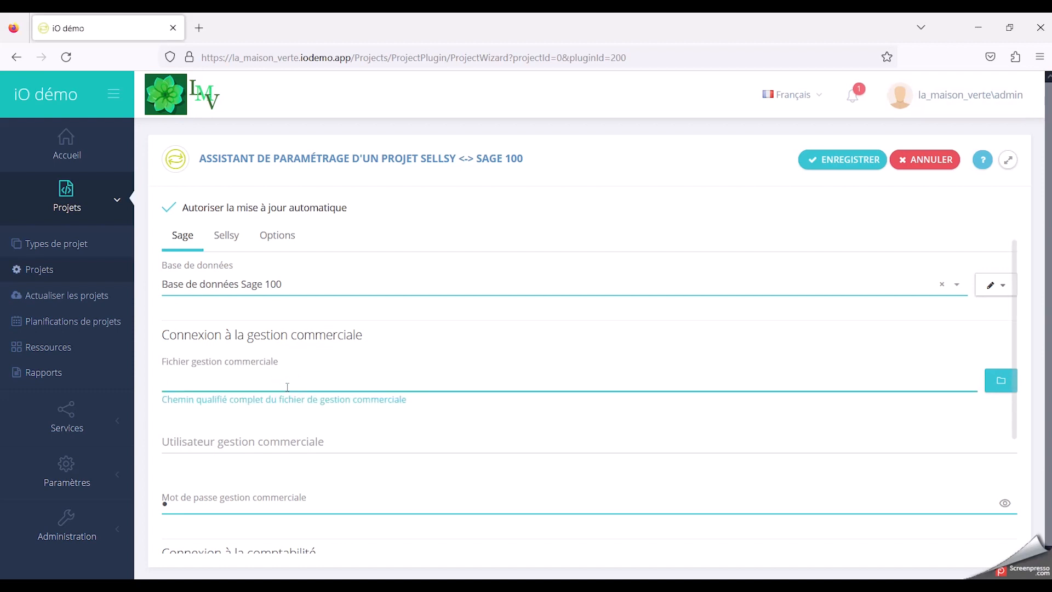
{"action": "type", "text": "C:\\Users\\Public\\Documents\\Sage\\Entreprise 100c\\Bijou.gcm"}
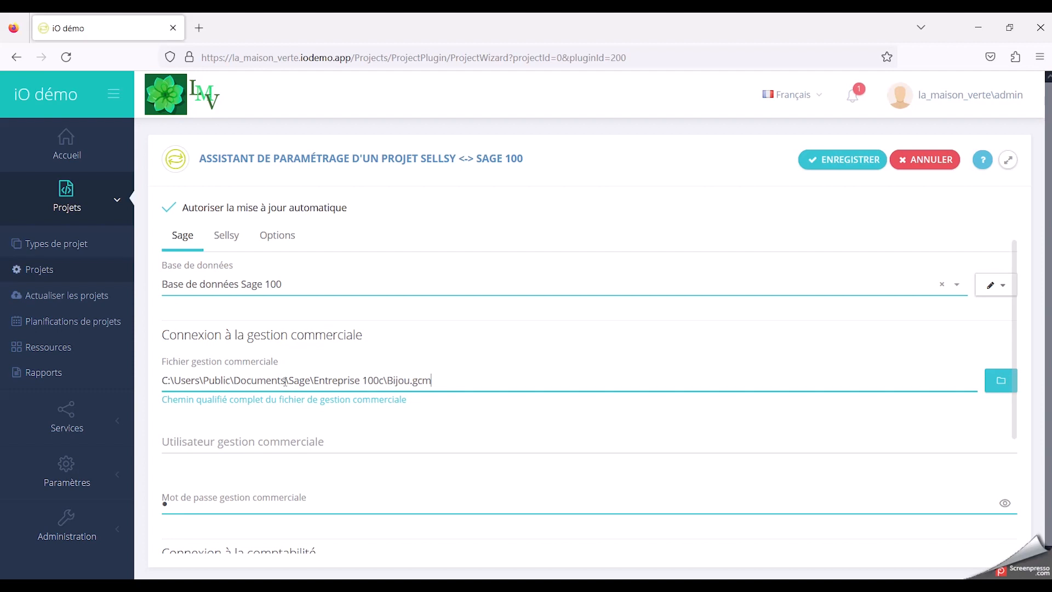
Step: Set the commercial management user to <Administrateur> and empty the commercial management password field
{"action": "left_click", "coordinate": [263, 441]}
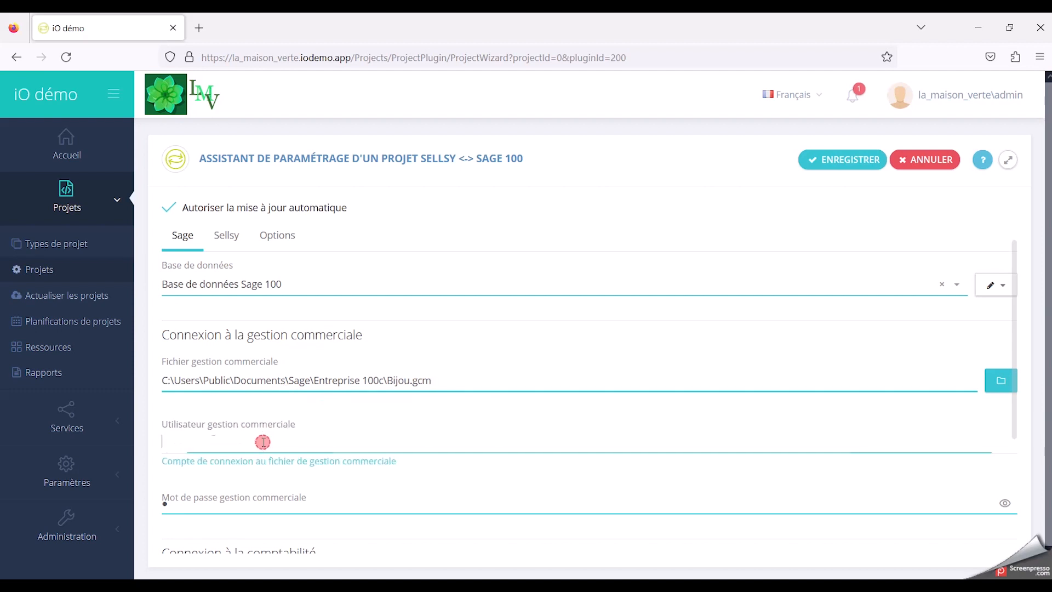
{"action": "type", "text": "<"}
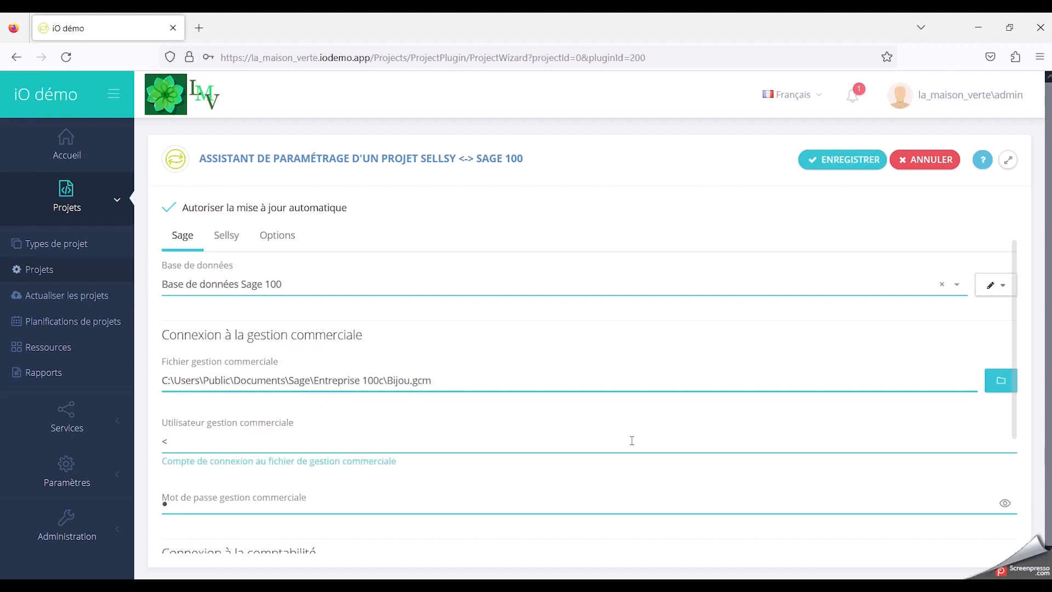
{"action": "type", "text": "Administrateur>"}
{"action": "left_click", "coordinate": [250, 497]}
{"action": "key", "text": "BackSpace"}
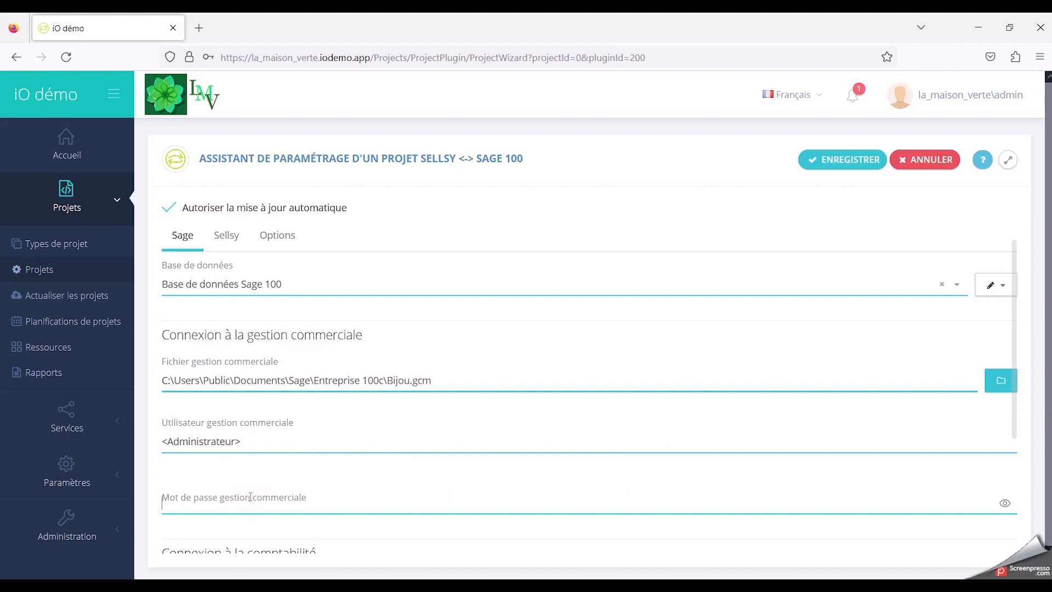
{"action": "left_click", "coordinate": [258, 474]}
Step: Set the accounting file to C:\Users\Public\Documents\Sage\Entreprise 100c\BIJOU.MAE
{"action": "scroll", "coordinate": [258, 473], "scroll_direction": "down", "scroll_amount": 2}
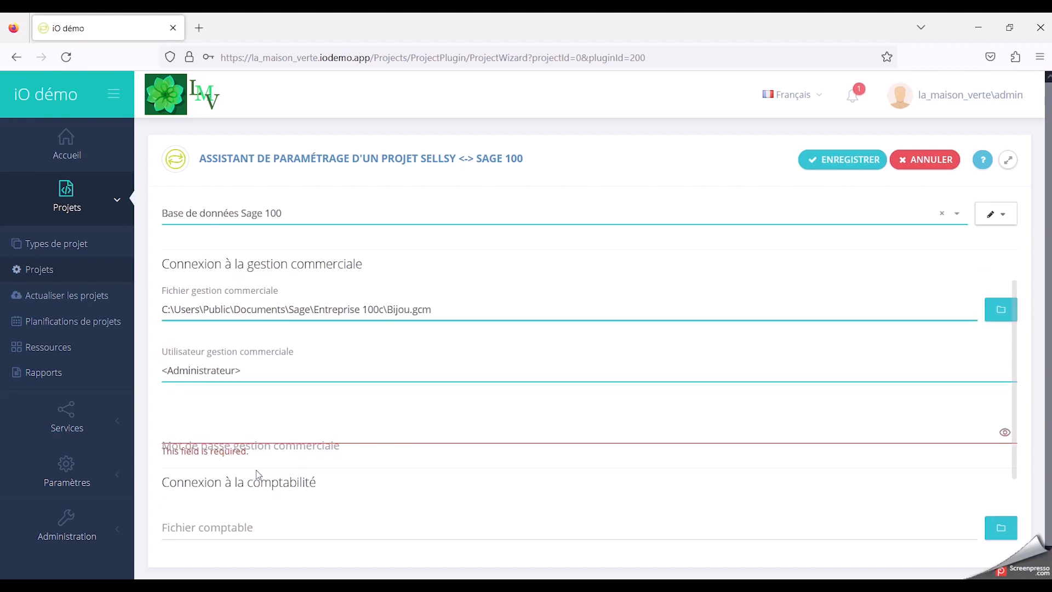
{"action": "scroll", "coordinate": [258, 474], "scroll_direction": "down", "scroll_amount": 4}
{"action": "left_click", "coordinate": [239, 395]}
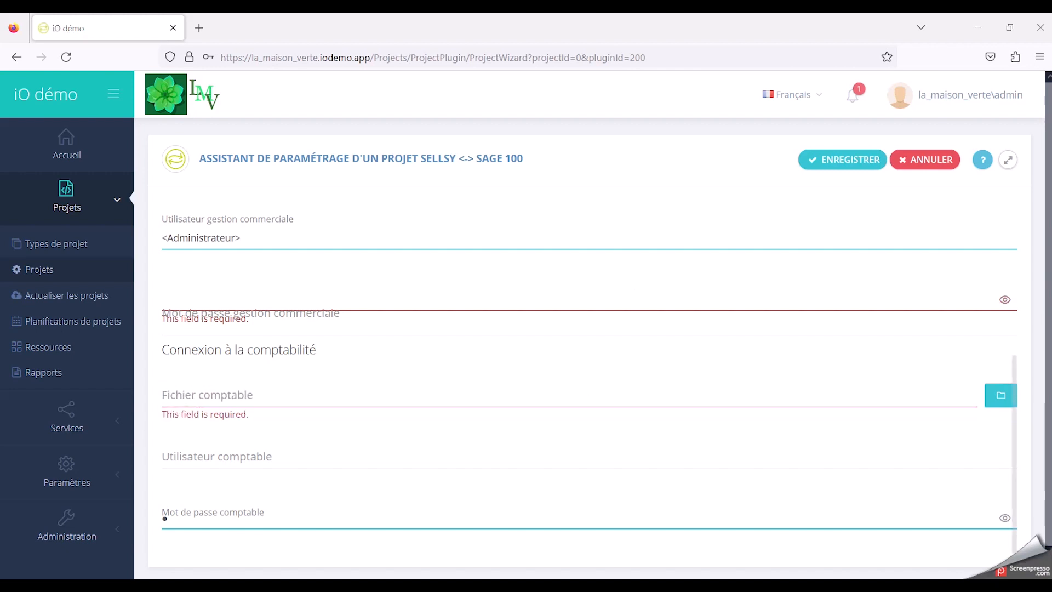
{"action": "left_click", "coordinate": [211, 390]}
{"action": "type", "text": "C:\\Users\\Public\\Documents\\Sage\\Entreprise 100c\\BIJOU.MAE"}
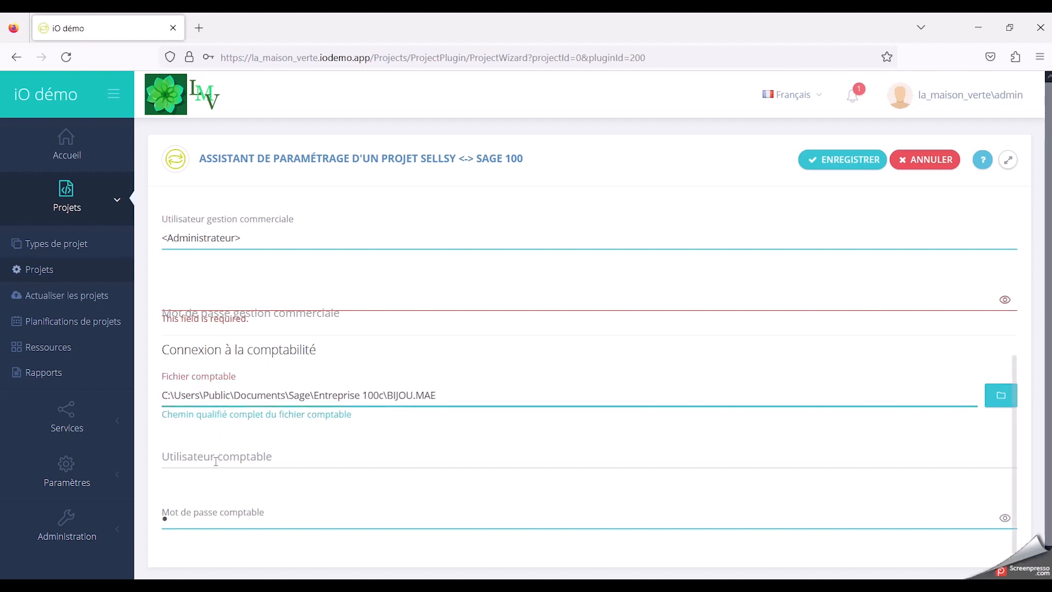
Step: Set the accounting user to <Administrateur> and empty the accounting password field
{"action": "left_click", "coordinate": [213, 462]}
{"action": "type", "text": "<"}
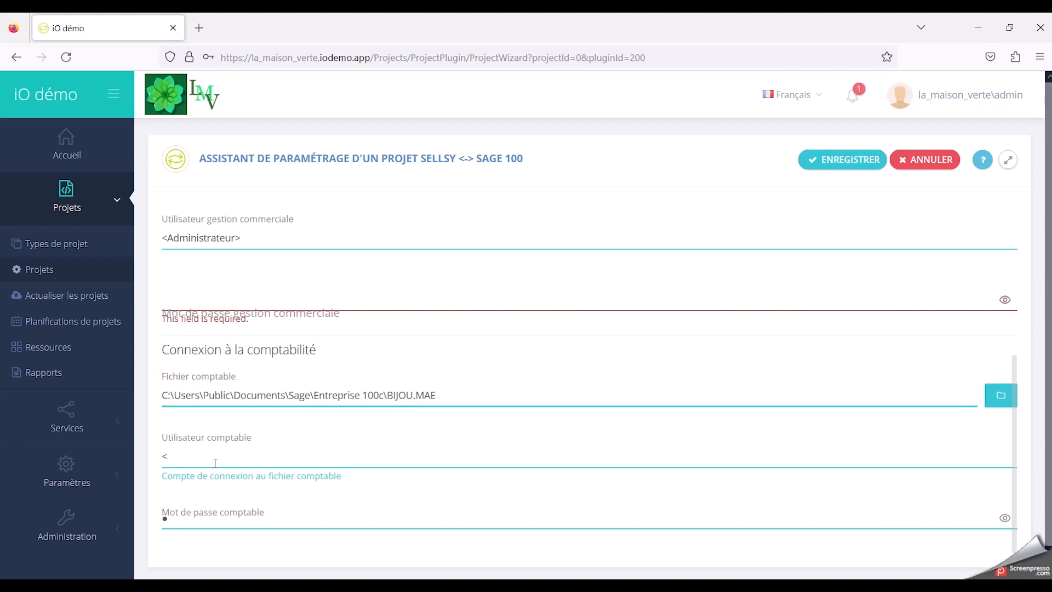
{"action": "type", "text": "Administrateur>"}
{"action": "left_click", "coordinate": [201, 517]}
{"action": "key", "text": "BackSpace"}
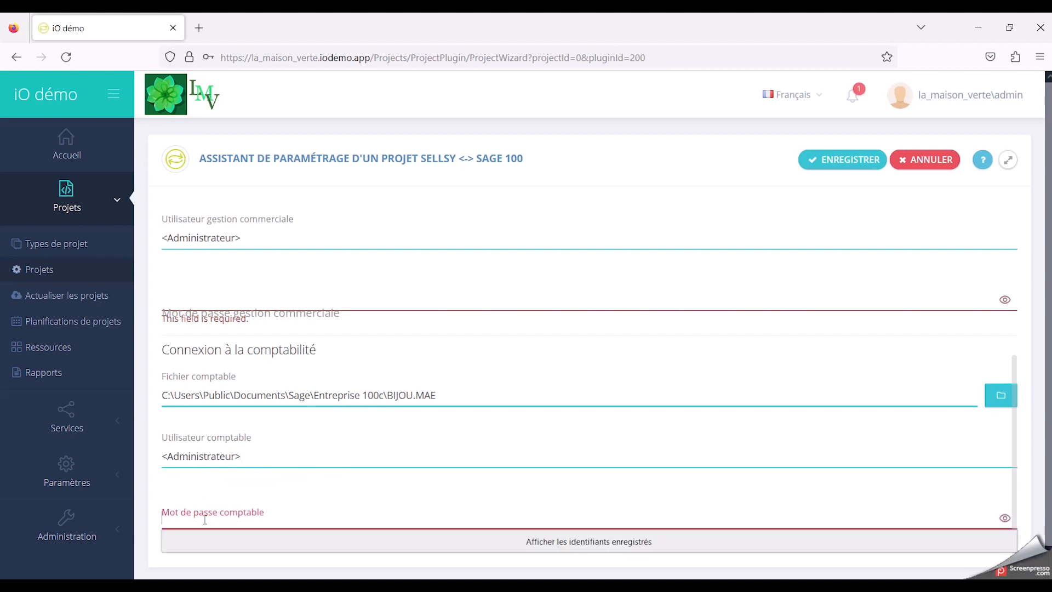
{"action": "left_click", "coordinate": [689, 212]}
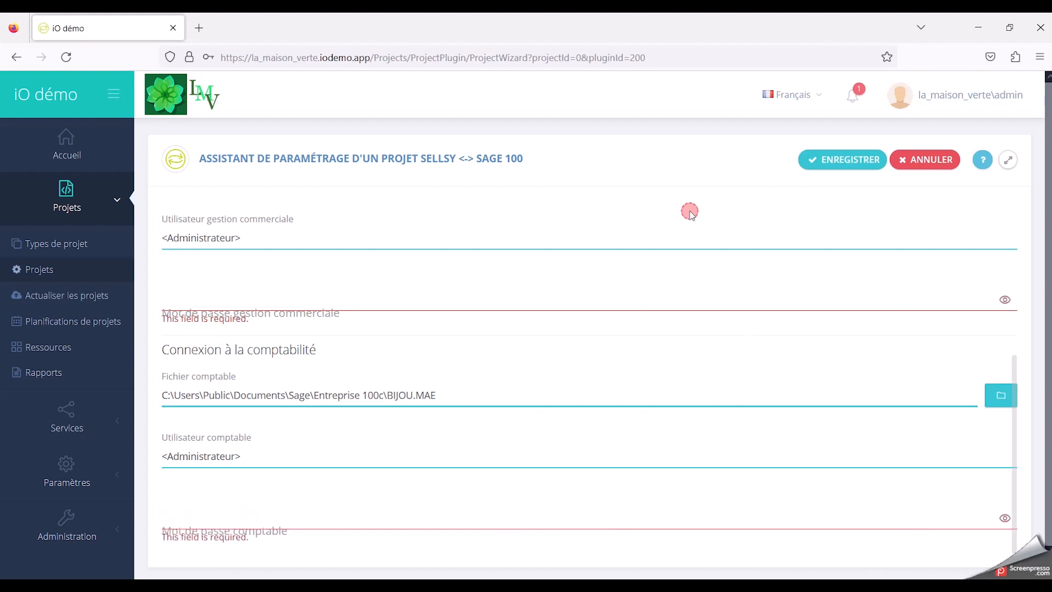
{"action": "scroll", "coordinate": [670, 369], "scroll_direction": "up", "scroll_amount": 5}
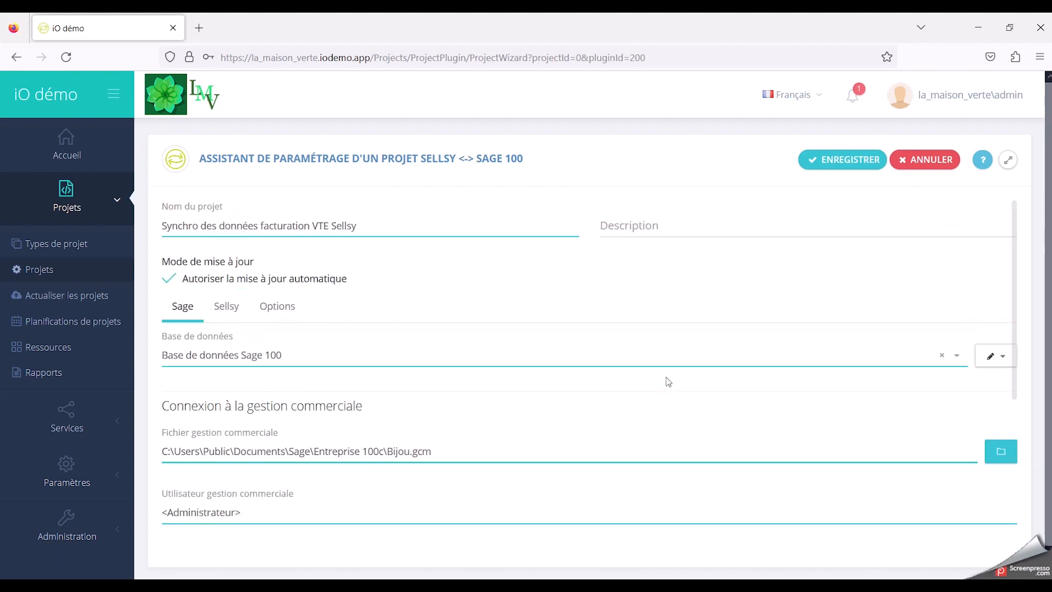
Step: Add a new web service resource in the project's Sellsy settings and title it Sellsy-compte-LMV
{"action": "left_click", "coordinate": [226, 309]}
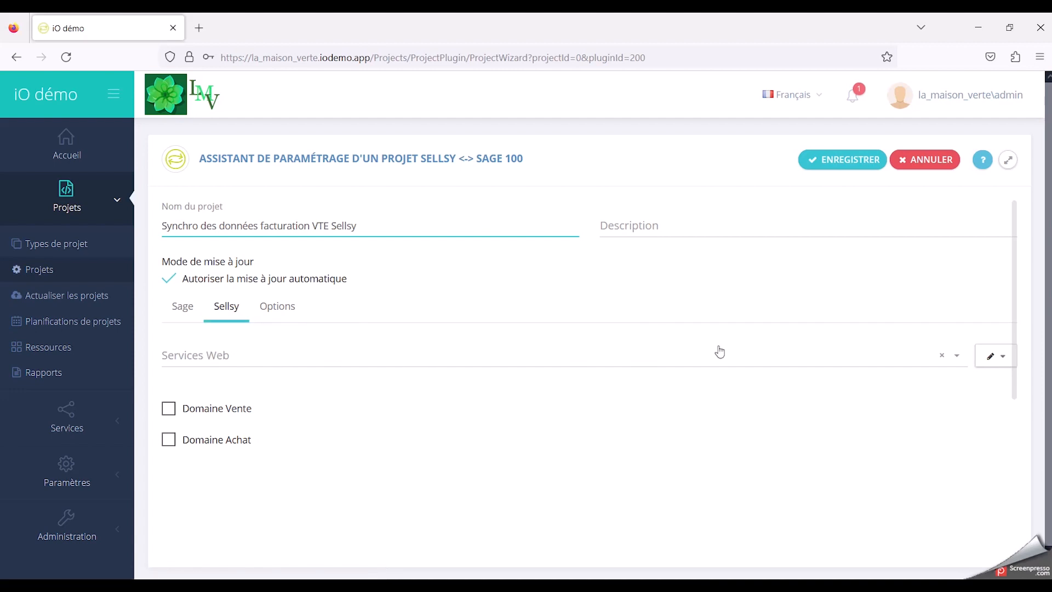
{"action": "left_click", "coordinate": [991, 359]}
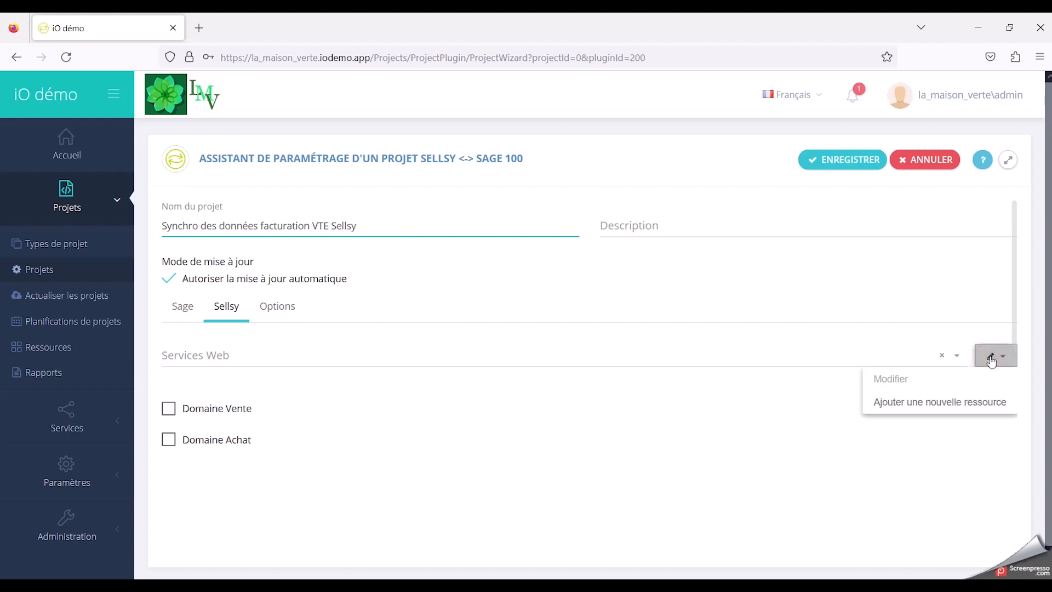
{"action": "left_click", "coordinate": [979, 404]}
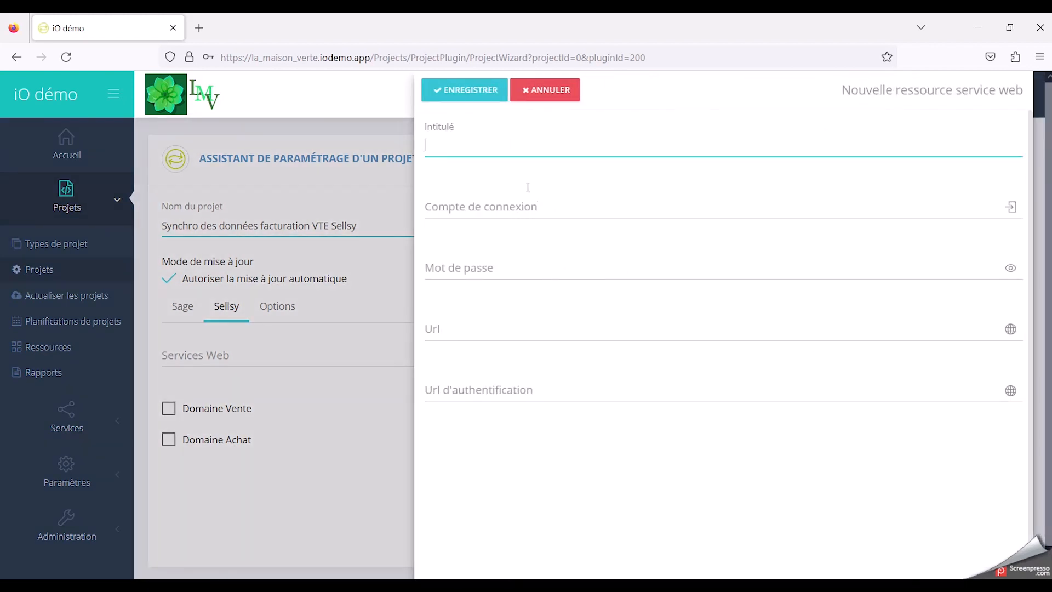
{"action": "left_click", "coordinate": [450, 146]}
{"action": "type", "text": "Sellsy compte-LMV"}
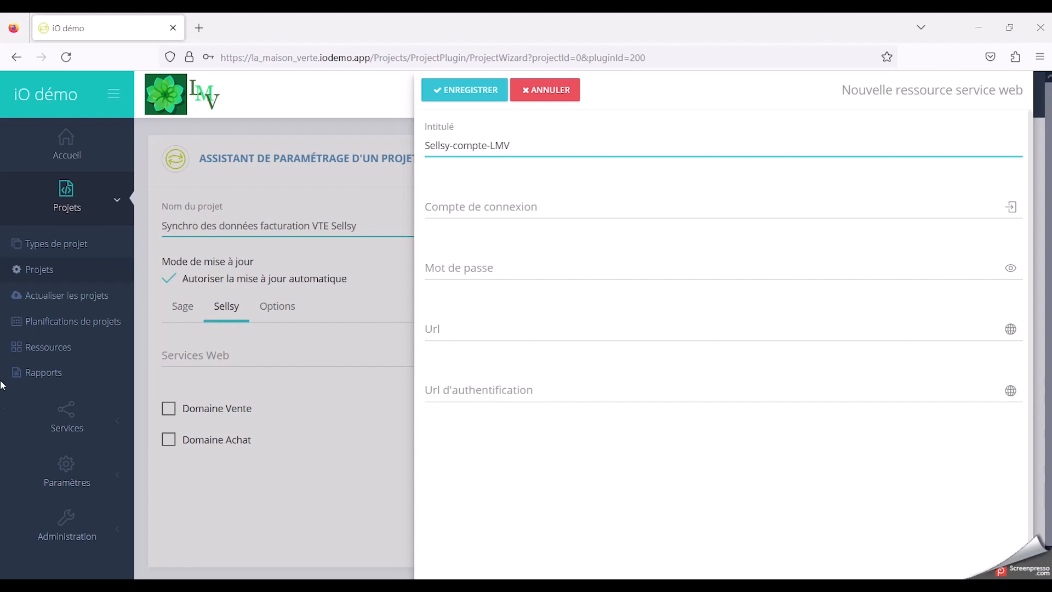
Step: Paste the Sellsy API connection account identifier and its password into the new web service resource
{"action": "left_click", "coordinate": [535, 212]}
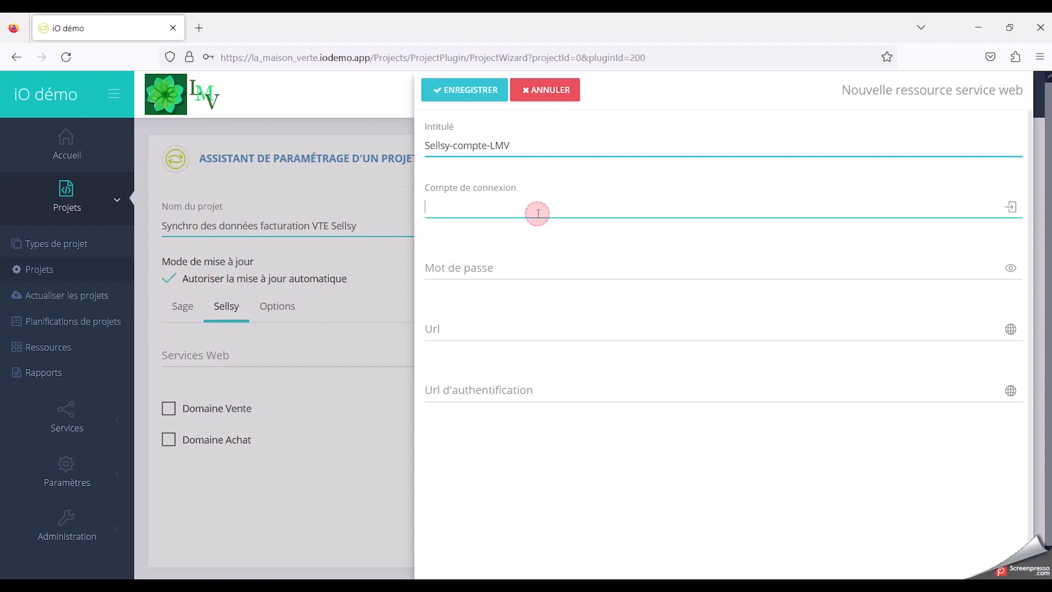
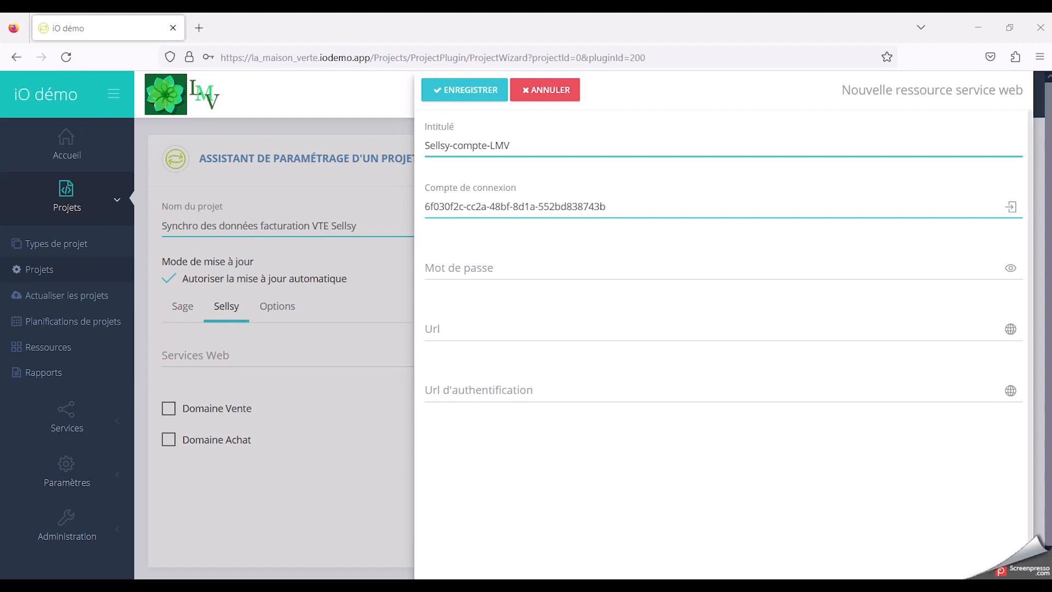
{"action": "left_click", "coordinate": [628, 267]}
{"action": "key", "text": "ctrl+v"}
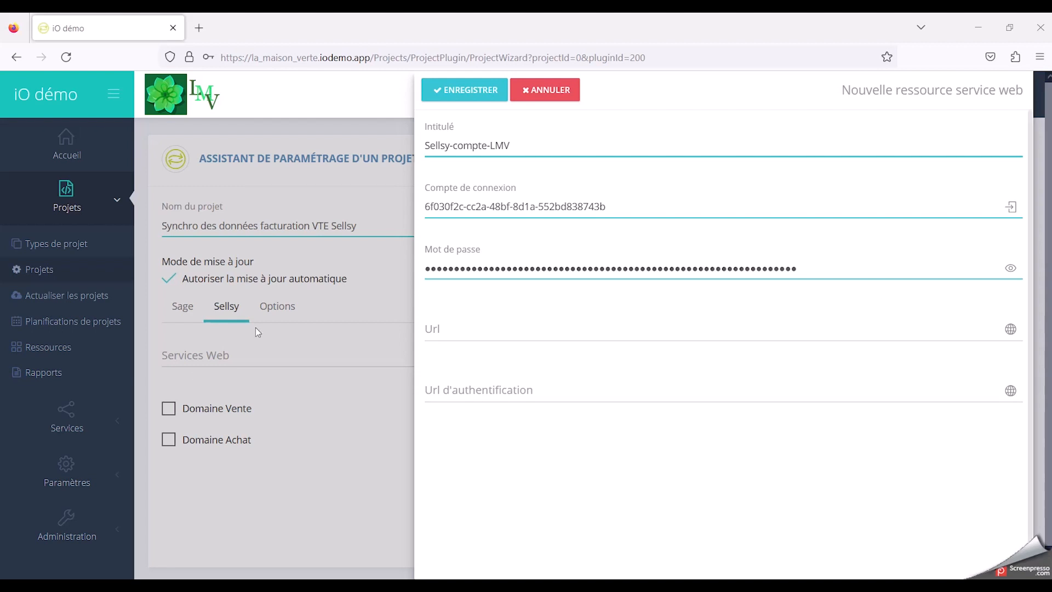
{"action": "left_click", "coordinate": [488, 335]}
{"action": "type", "text": "https://api.sellsy.com/v2/"}
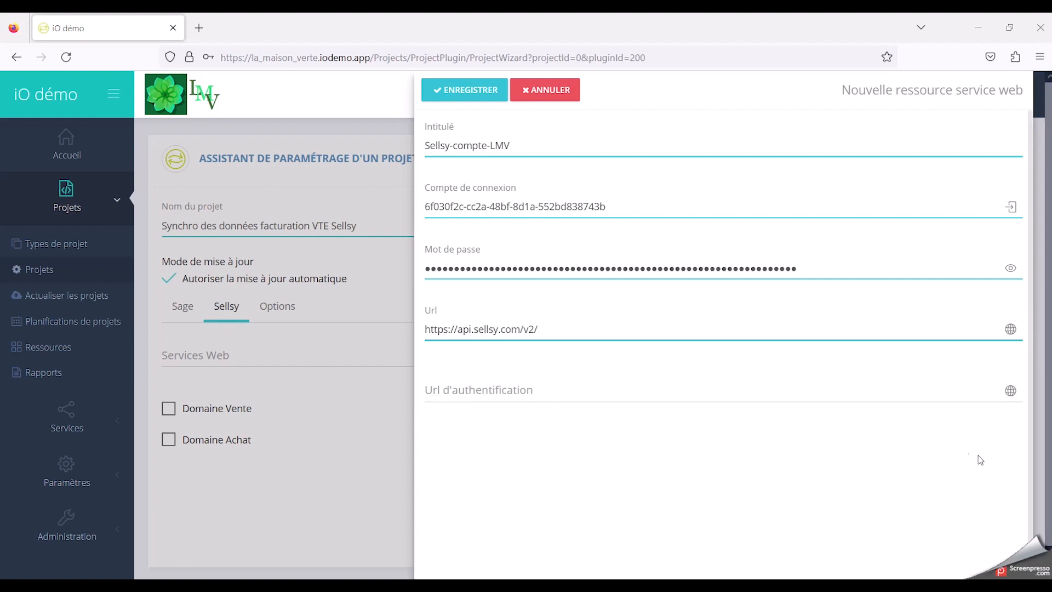
{"action": "left_click", "coordinate": [850, 396]}
{"action": "type", "text": "https://login.sellsy.com/oauth2/access-tokens"}
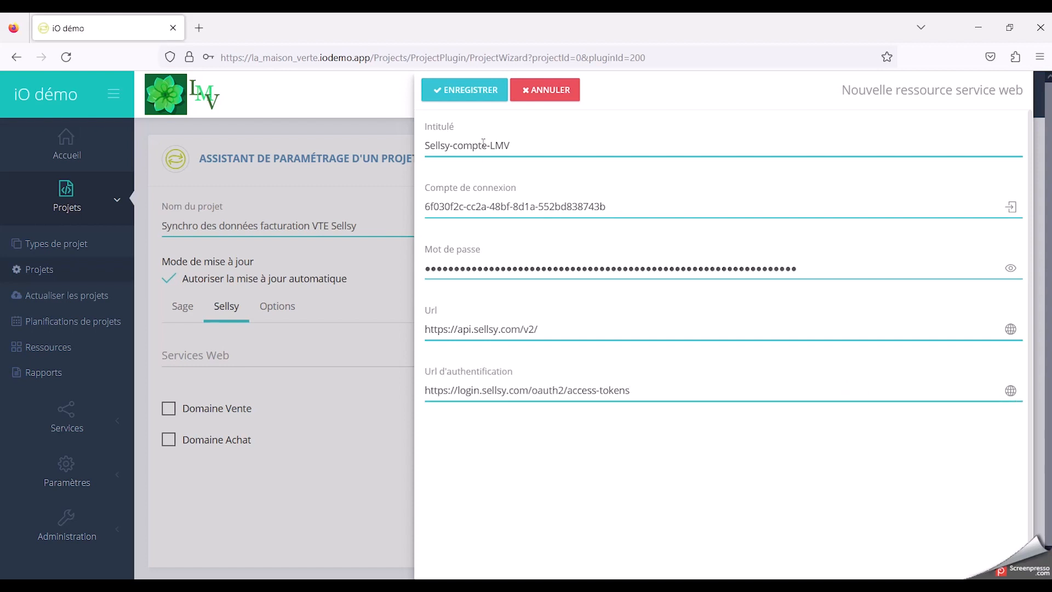
{"action": "left_click", "coordinate": [472, 91]}
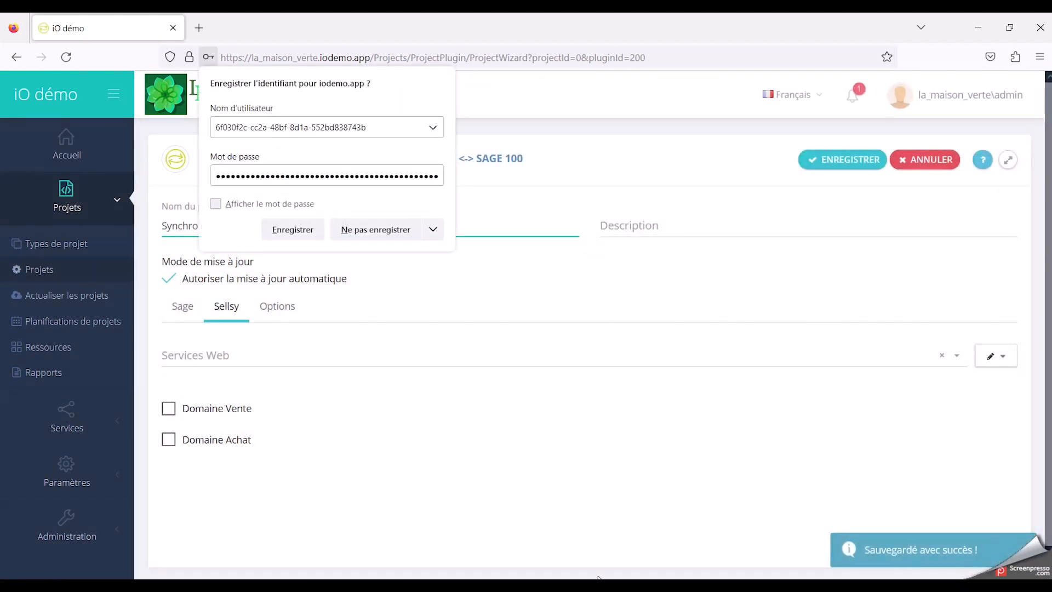
{"action": "left_click", "coordinate": [361, 242]}
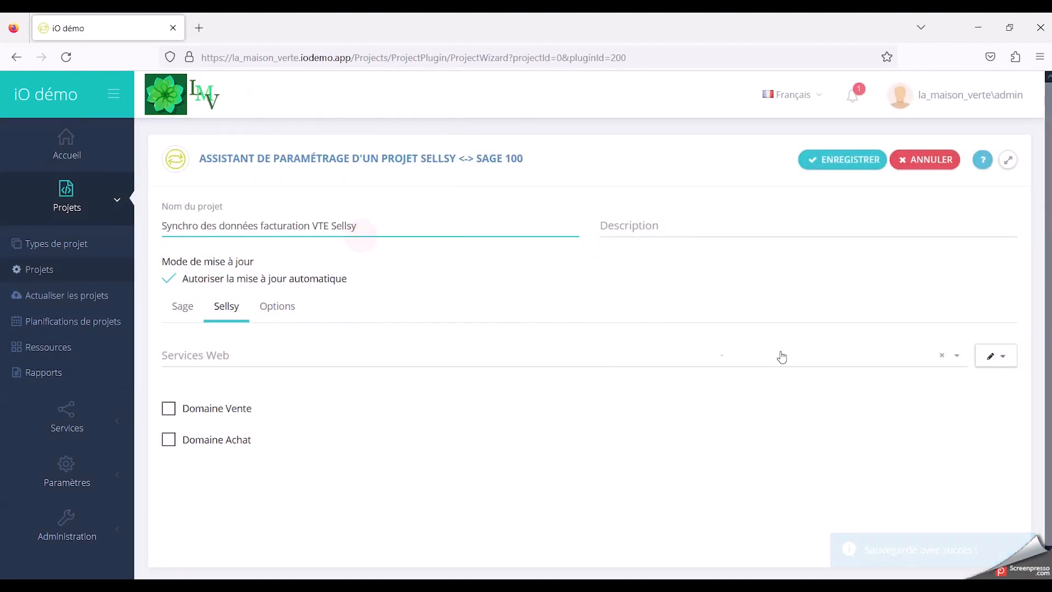
Step: Choose Sellsy-compte-LMV as the project's web service and enable Domaine Vente
{"action": "left_click", "coordinate": [956, 357]}
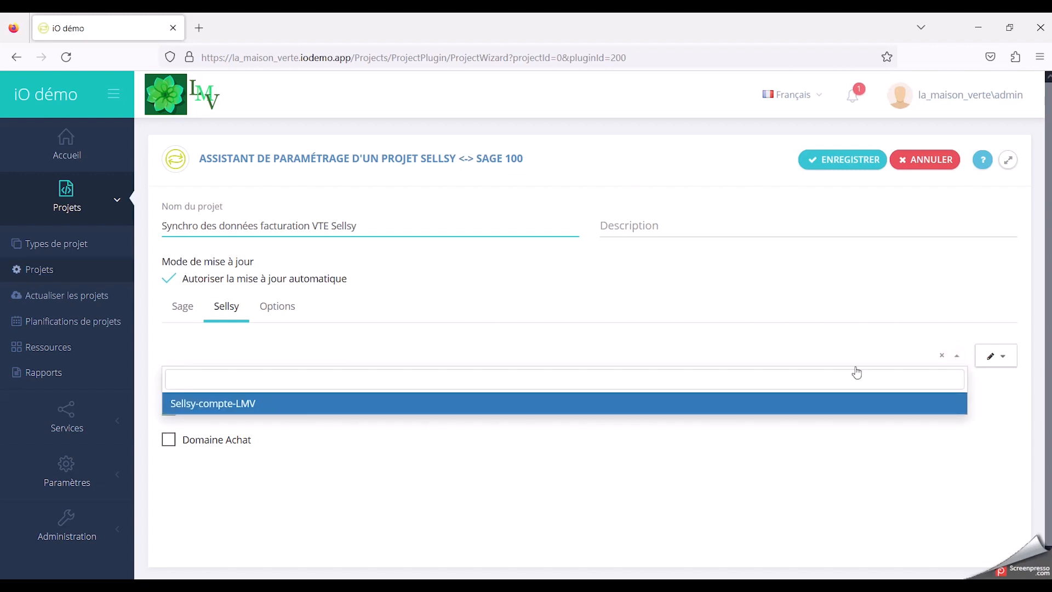
{"action": "left_click", "coordinate": [255, 405]}
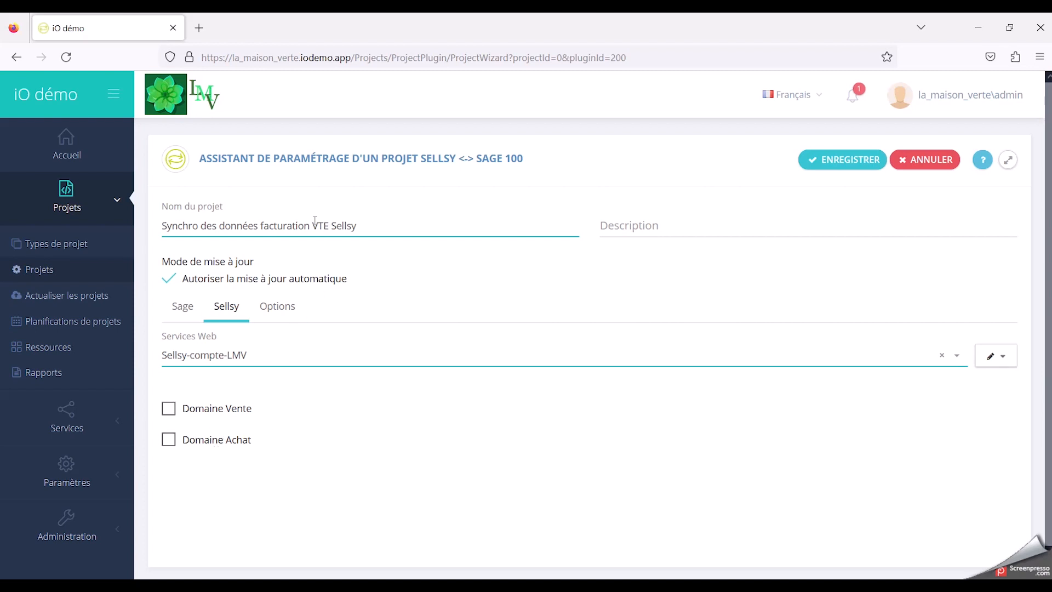
{"action": "left_click", "coordinate": [170, 412]}
Step: Enable automatic creation and automatic updating of third parties in the project options
{"action": "left_click", "coordinate": [291, 312]}
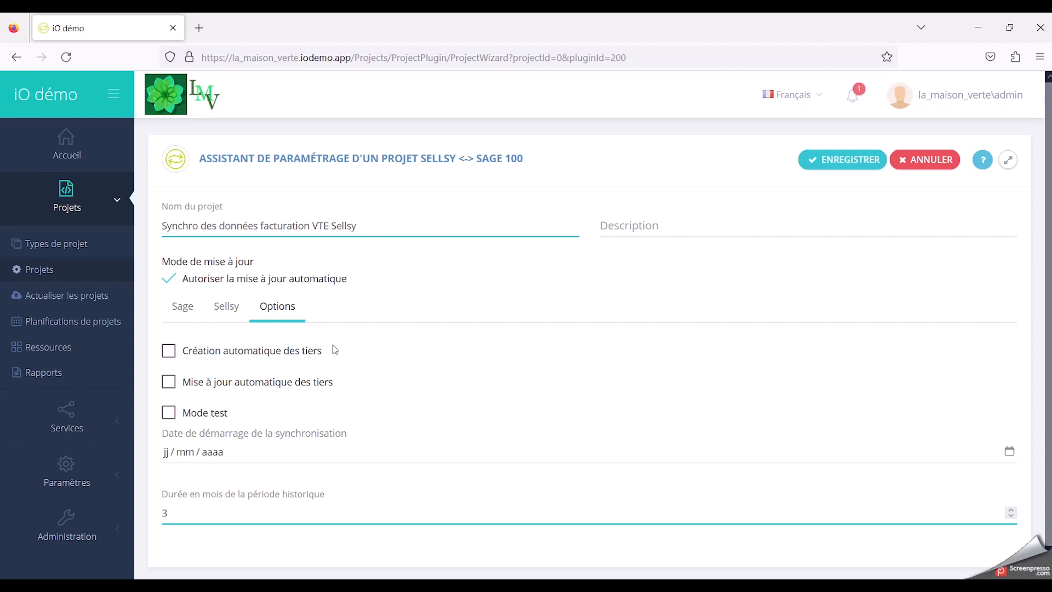
{"action": "left_click", "coordinate": [173, 354]}
{"action": "left_click", "coordinate": [169, 382]}
Step: Set the synchronisation start date to 21/02/2022 and save the project configuration
{"action": "left_click", "coordinate": [261, 456]}
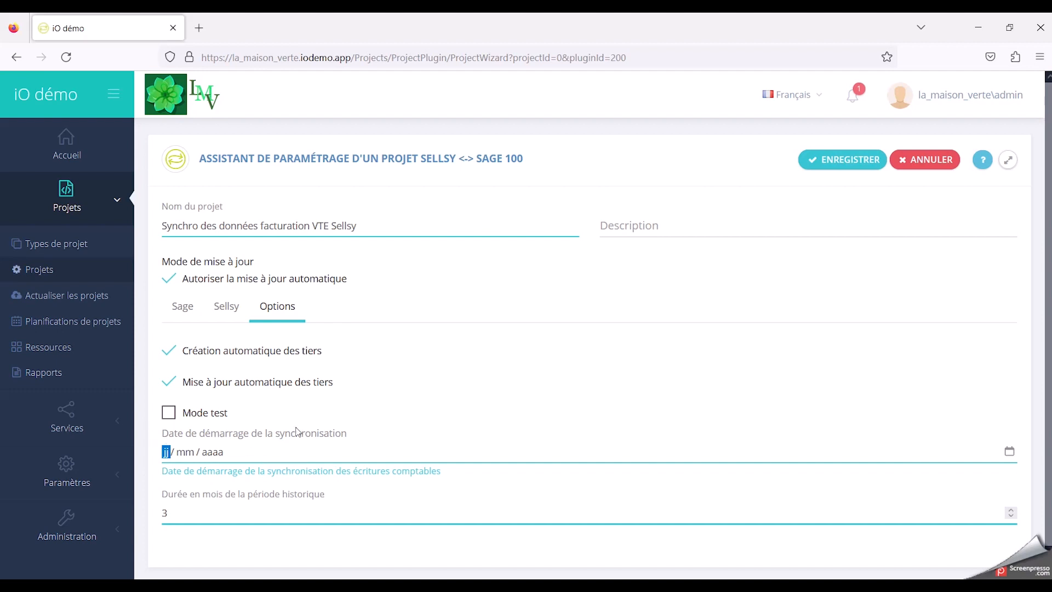
{"action": "type", "text": "21 / 02 / "}
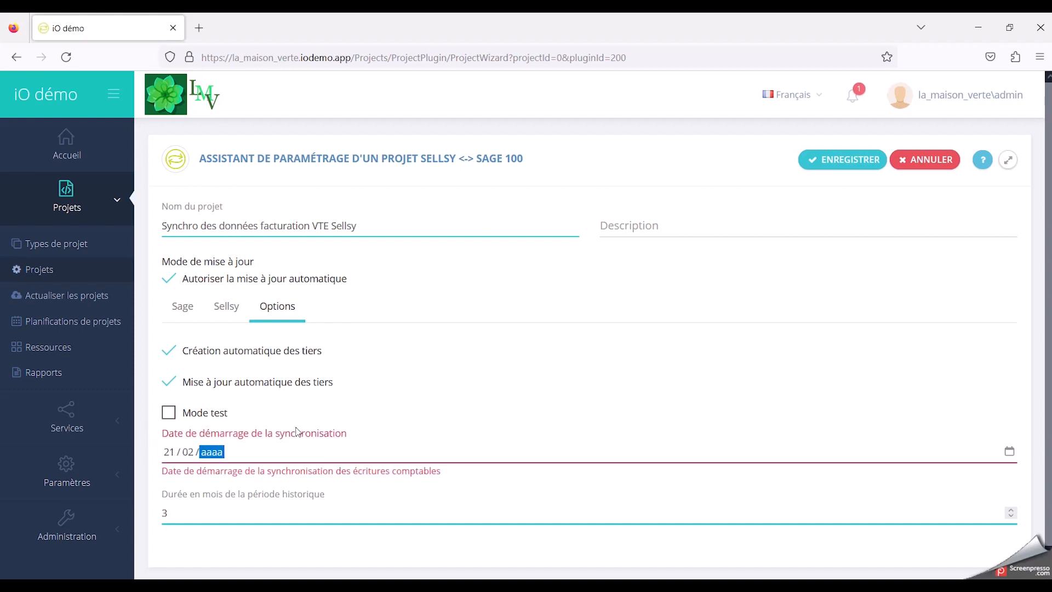
{"action": "type", "text": "2022"}
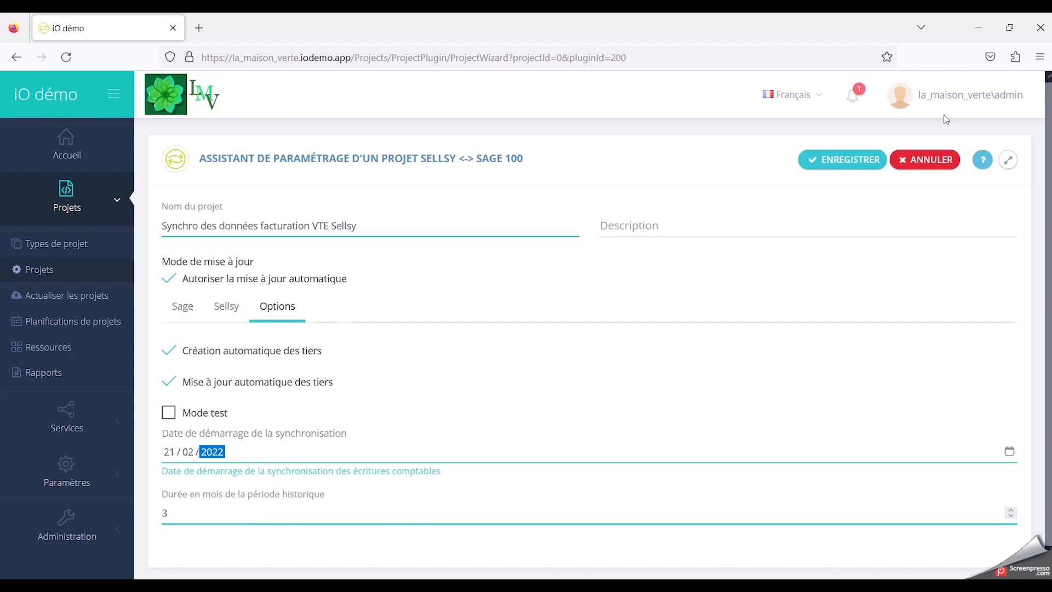
{"action": "left_click", "coordinate": [841, 159]}
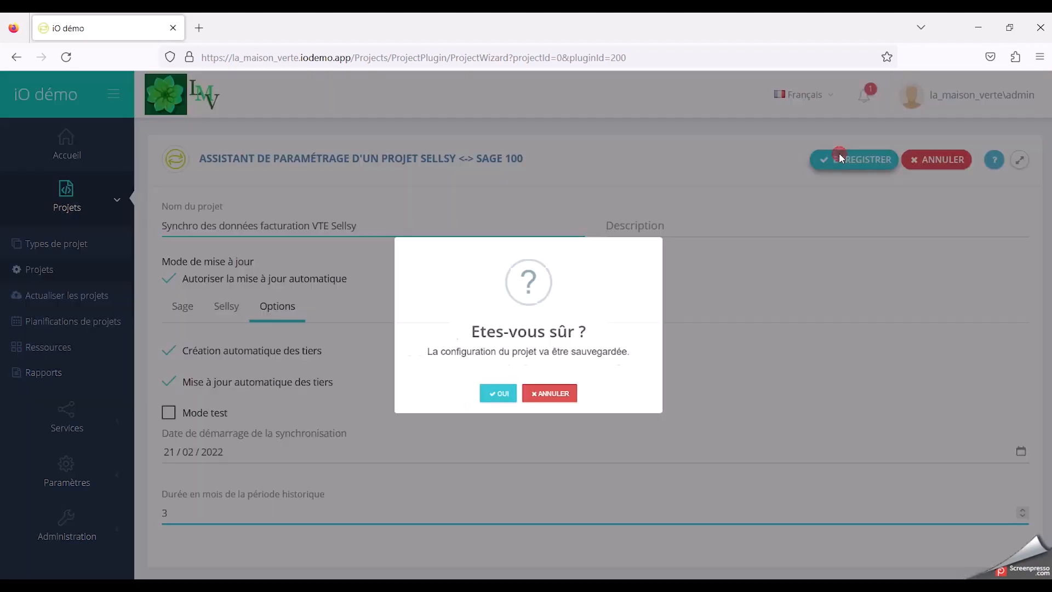
{"action": "left_click", "coordinate": [494, 421]}
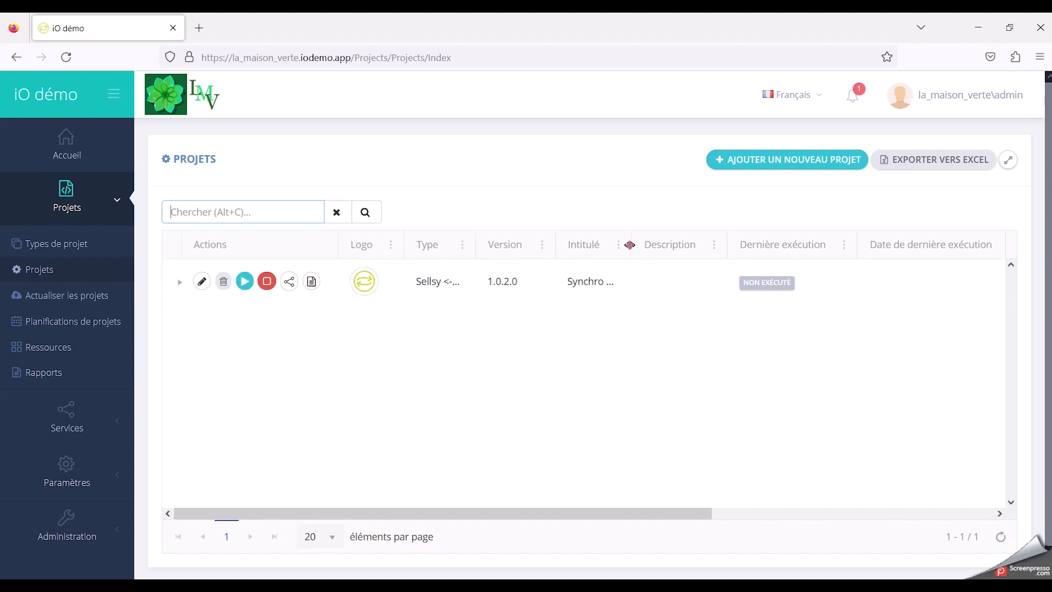
{"action": "mouse_move", "coordinate": [630, 243]}
{"action": "left_mouse_down"}
{"action": "mouse_move", "coordinate": [694, 244]}
{"action": "mouse_move", "coordinate": [624, 236]}
{"action": "mouse_move", "coordinate": [630, 244]}
{"action": "left_mouse_up"}
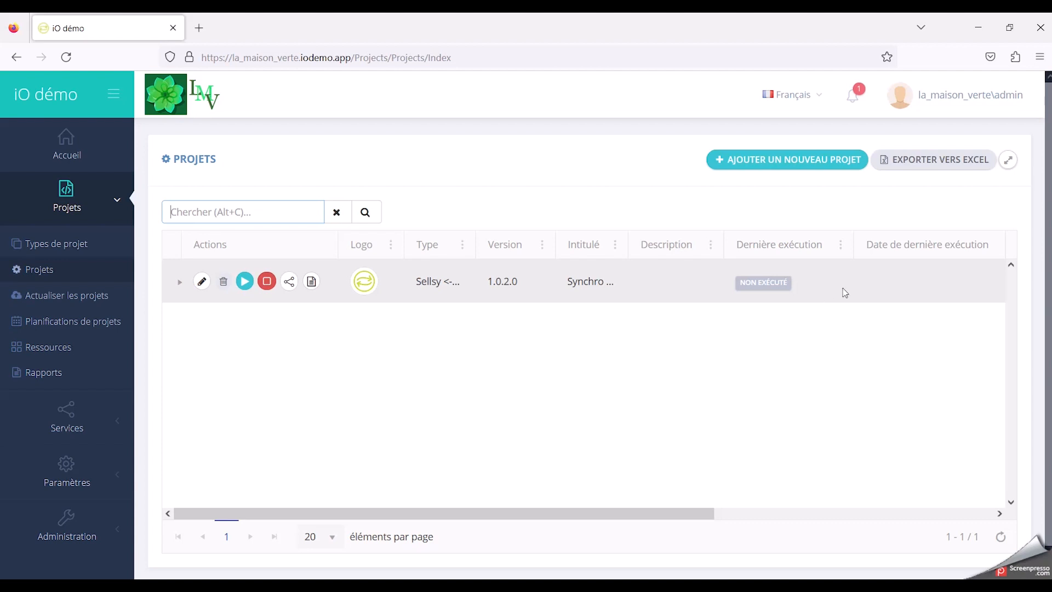
{"action": "left_click_drag", "start_coordinate": [699, 514], "coordinate": [876, 331]}
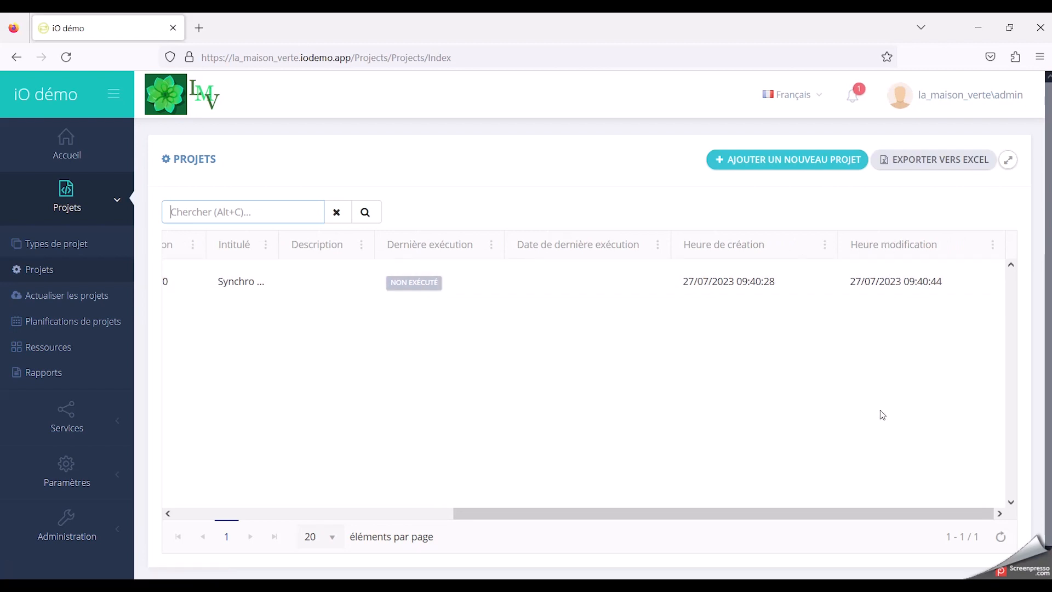
{"action": "left_click_drag", "start_coordinate": [863, 515], "coordinate": [462, 485]}
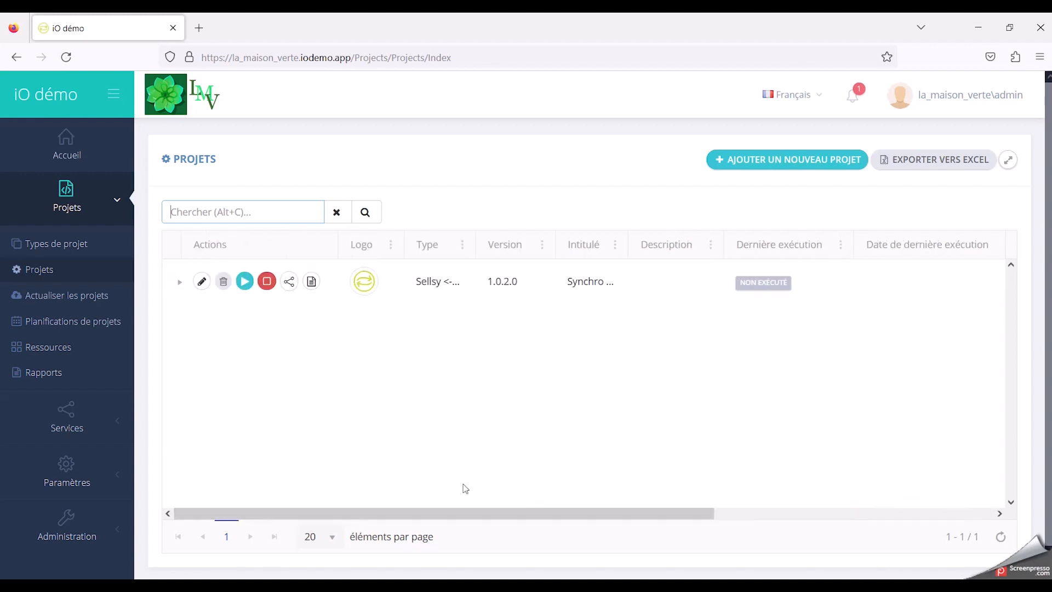
Step: Reopen and save the configuration of the Sellsy <-> Sage 100 project, and run the project
{"action": "left_click", "coordinate": [200, 284]}
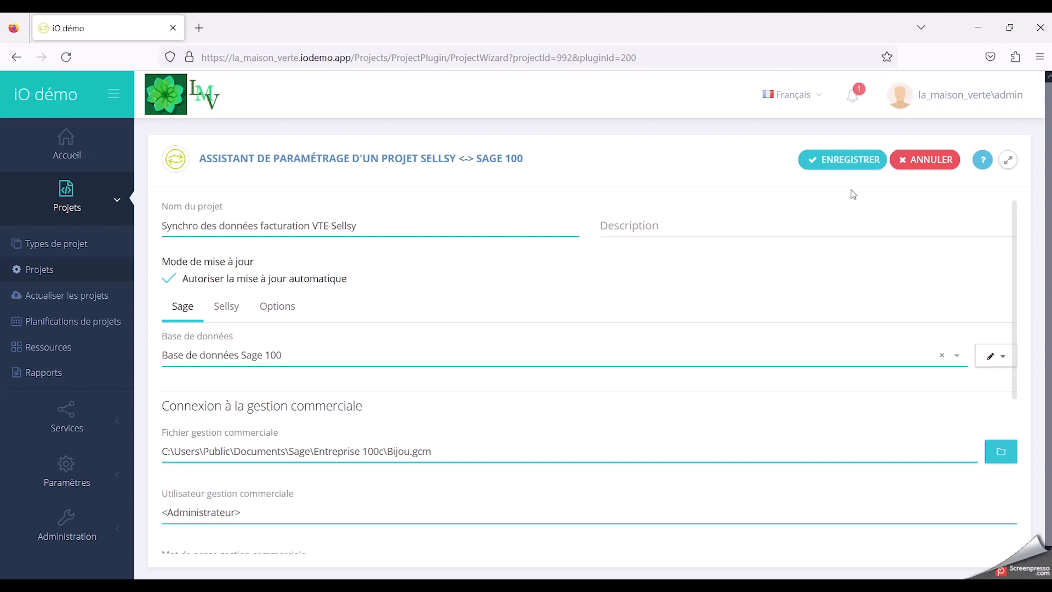
{"action": "left_click", "coordinate": [853, 158]}
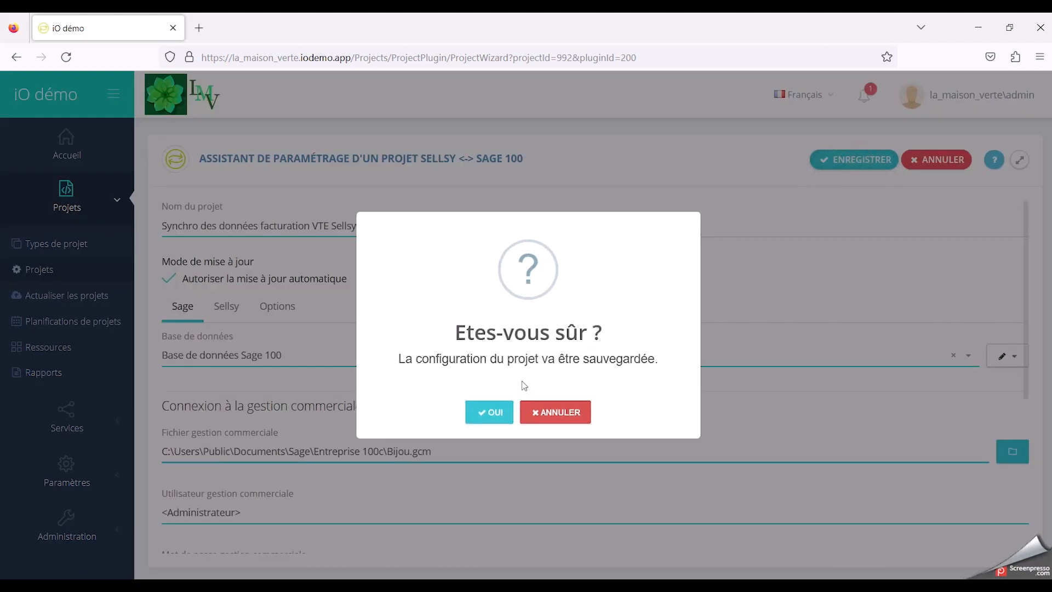
{"action": "left_click", "coordinate": [490, 412]}
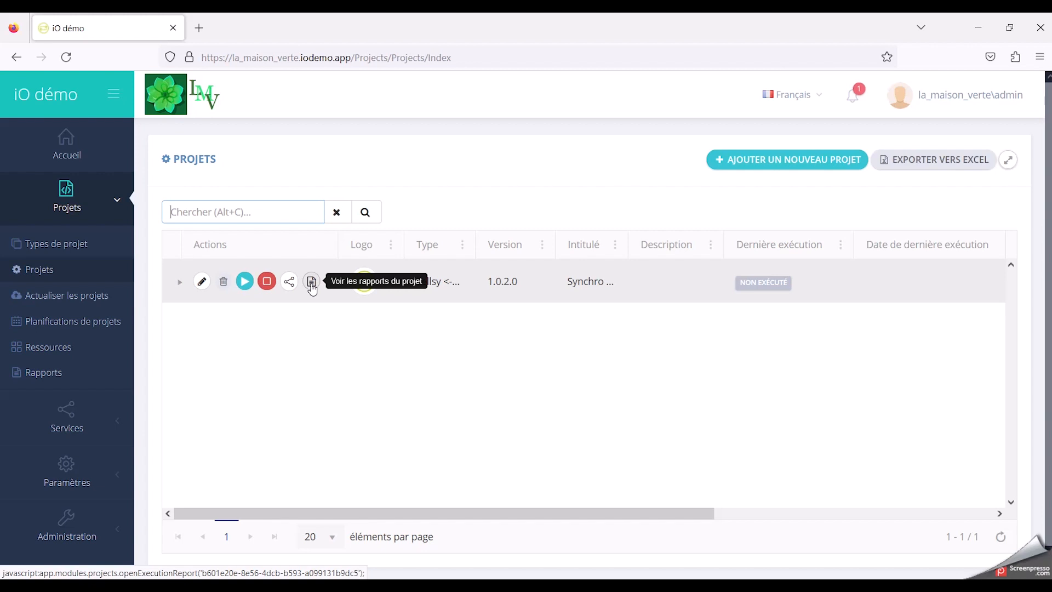
{"action": "left_click", "coordinate": [245, 281]}
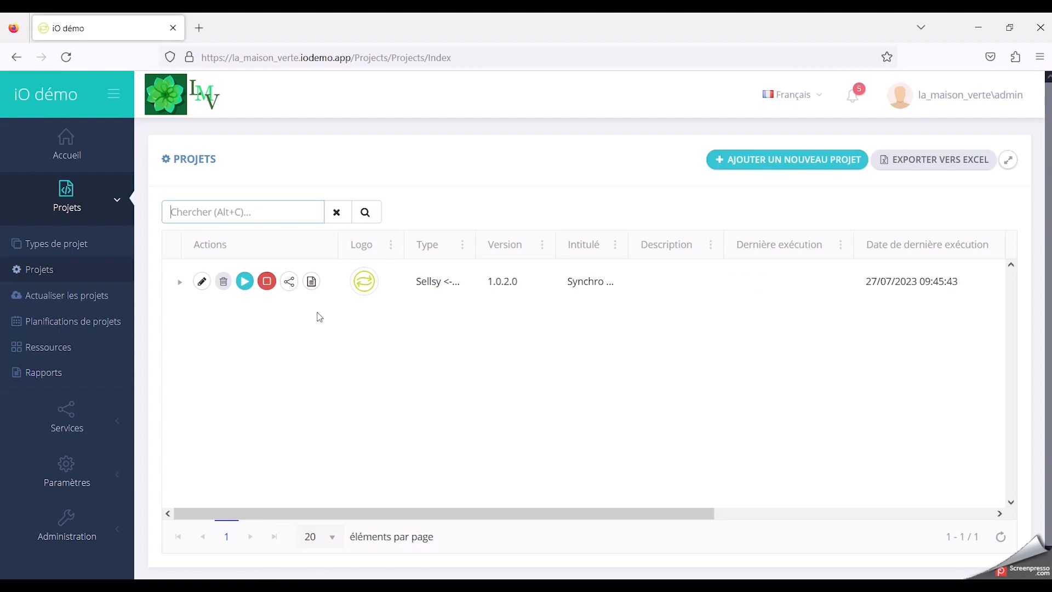
Step: Add a new project schedule titled "Facturation VTE pour la compta - mensuel"
{"action": "left_click", "coordinate": [103, 327]}
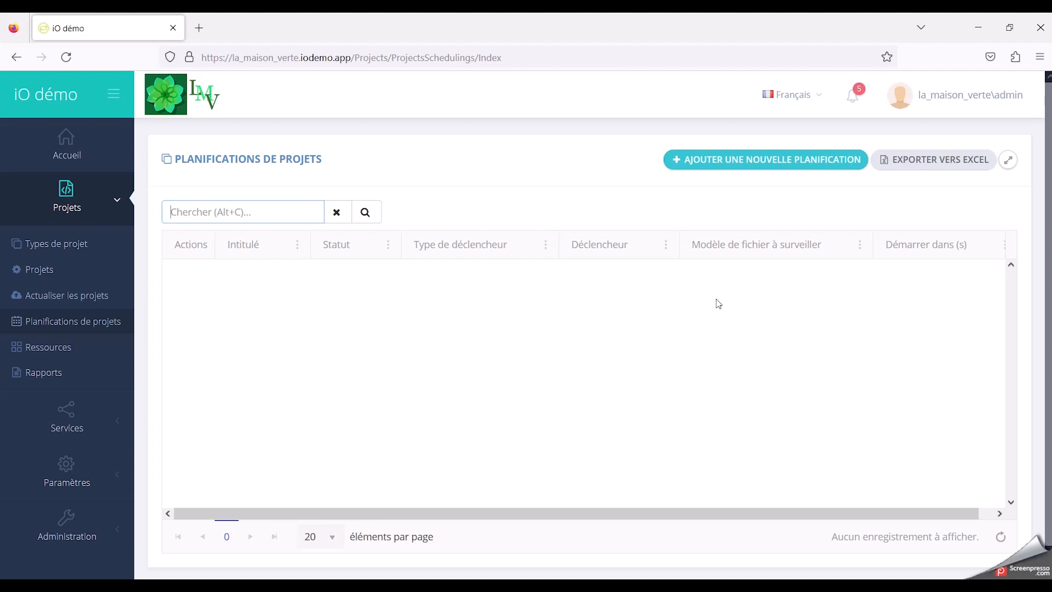
{"action": "left_click", "coordinate": [765, 162]}
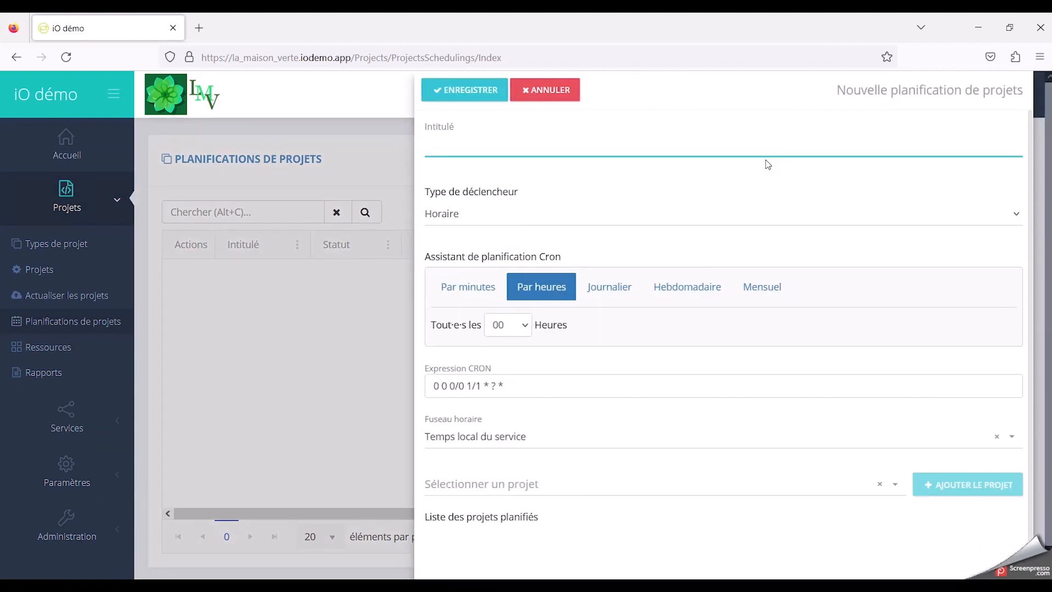
{"action": "left_click", "coordinate": [698, 144]}
{"action": "type", "text": "Facturation VTE pour la compt"}
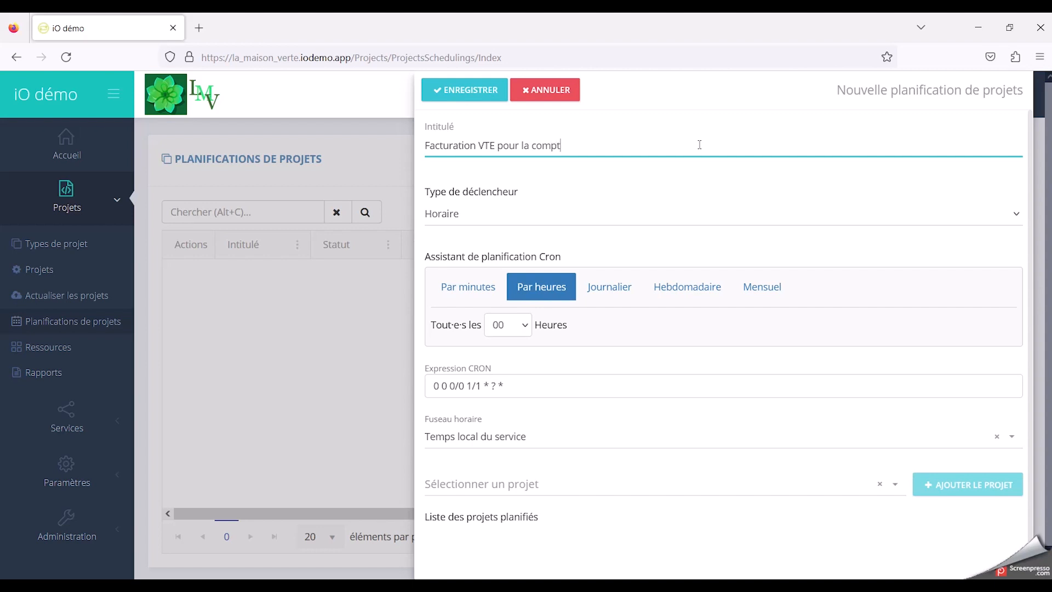
{"action": "type", "text": "a - mensuel"}
Step: Keep the hourly trigger type (Horaire) and set a monthly recurrence on day 25 with a start hour of 04
{"action": "left_click", "coordinate": [562, 219]}
{"action": "left_click", "coordinate": [564, 217]}
{"action": "left_click", "coordinate": [772, 289]}
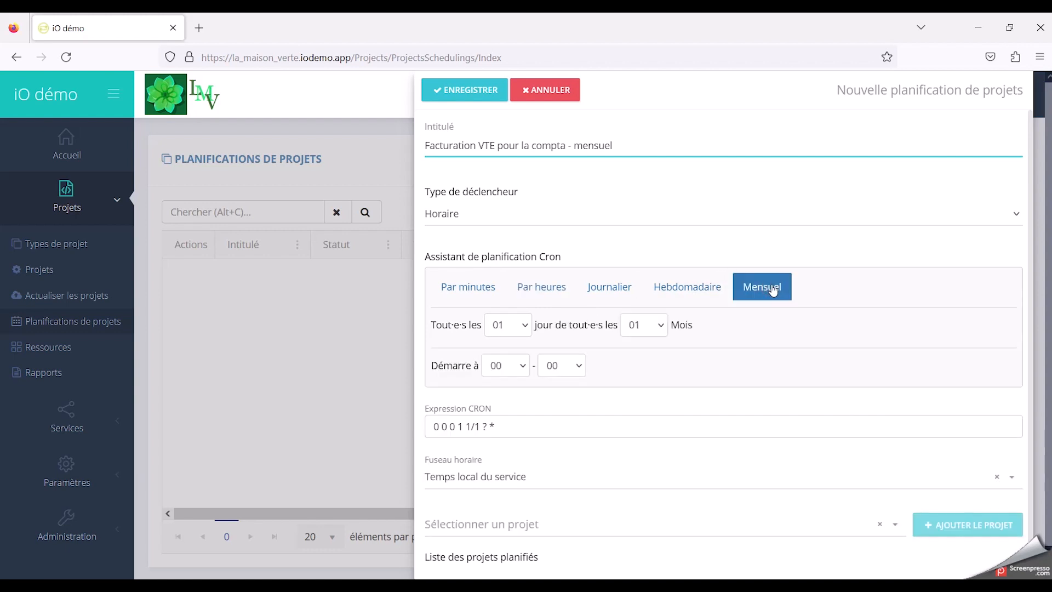
{"action": "left_click", "coordinate": [525, 328]}
{"action": "scroll", "coordinate": [501, 509], "scroll_direction": "down", "scroll_amount": 5}
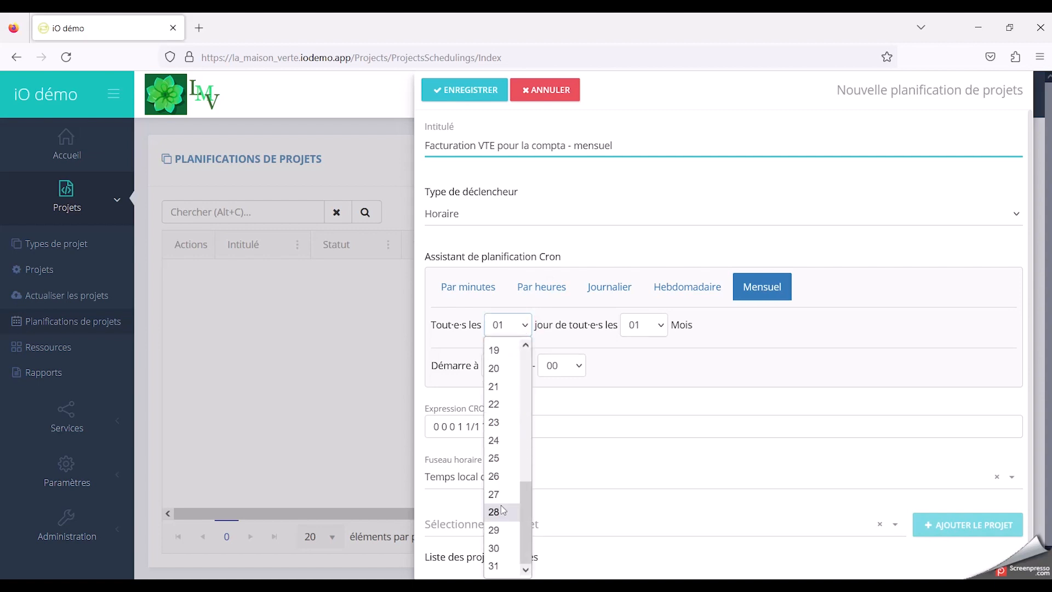
{"action": "left_click", "coordinate": [494, 458]}
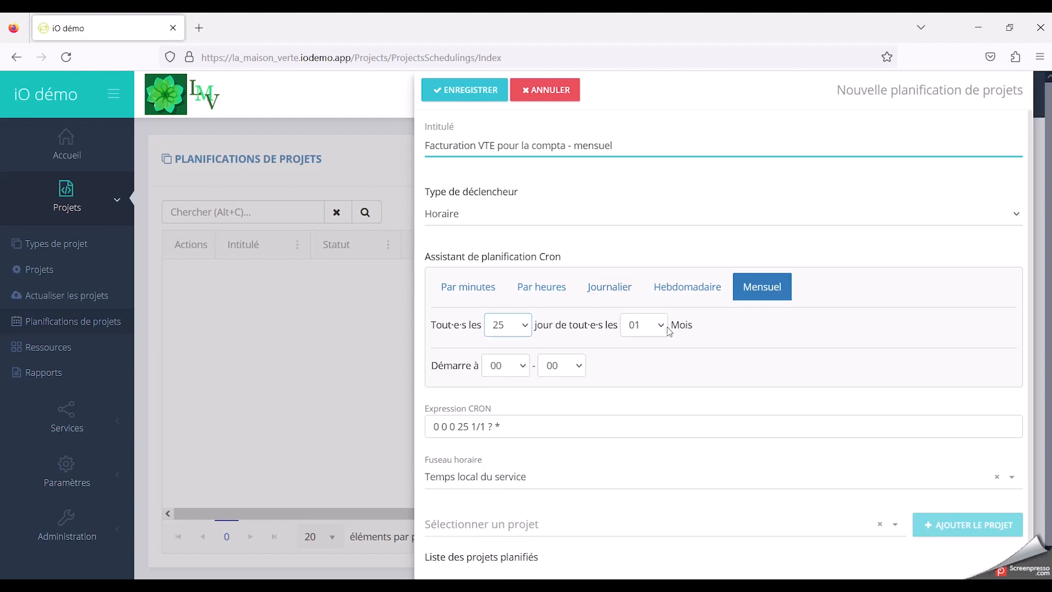
{"action": "left_click", "coordinate": [523, 364]}
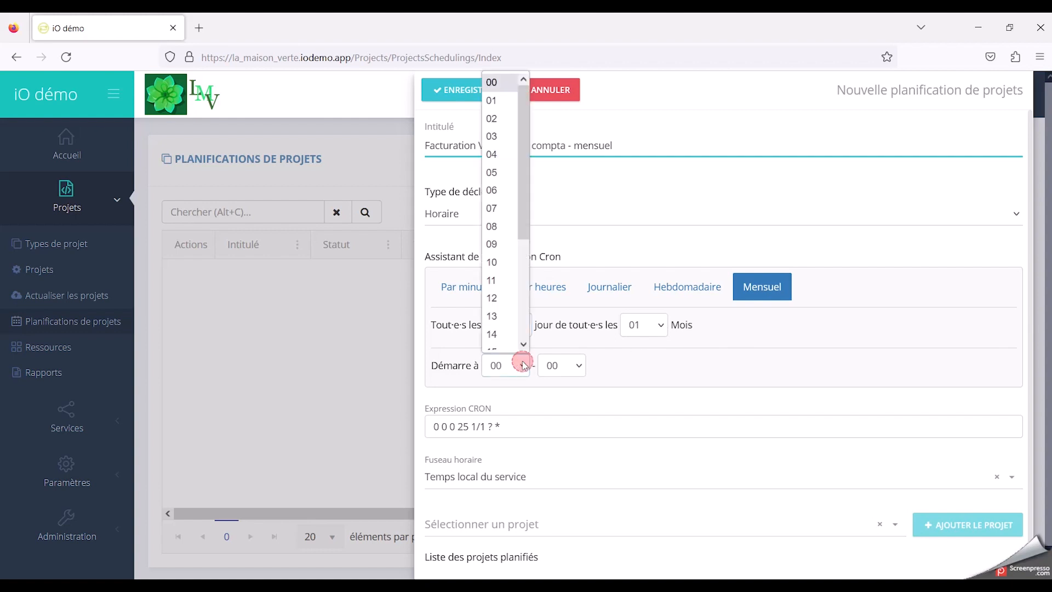
{"action": "left_click", "coordinate": [497, 156]}
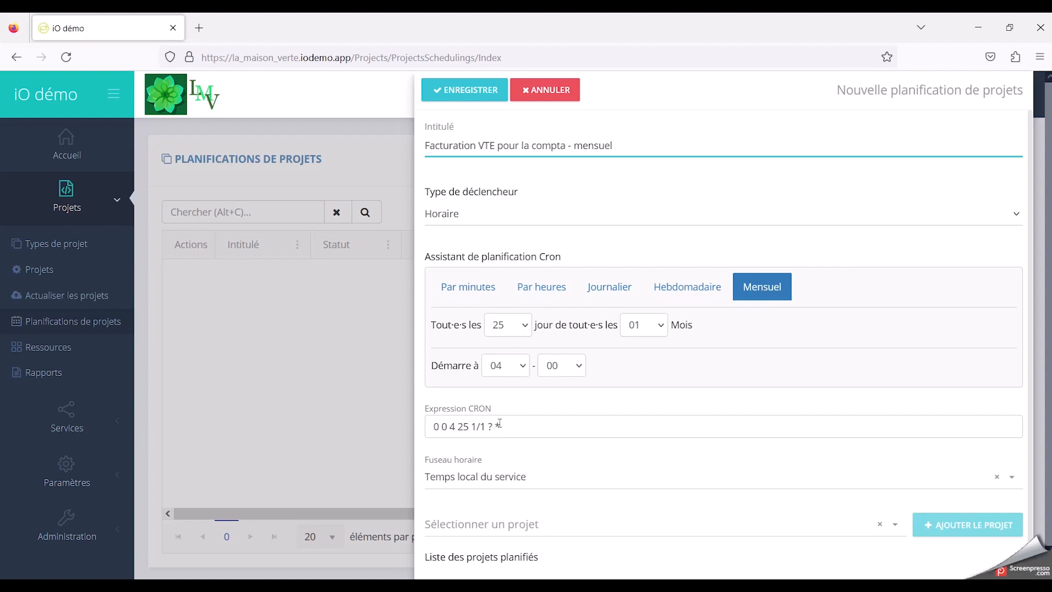
Step: Set the schedule's time zone to (UTC+01:00) Brussels, Copenhagen, Madrid, Paris
{"action": "scroll", "coordinate": [531, 421], "scroll_direction": "down", "scroll_amount": 1}
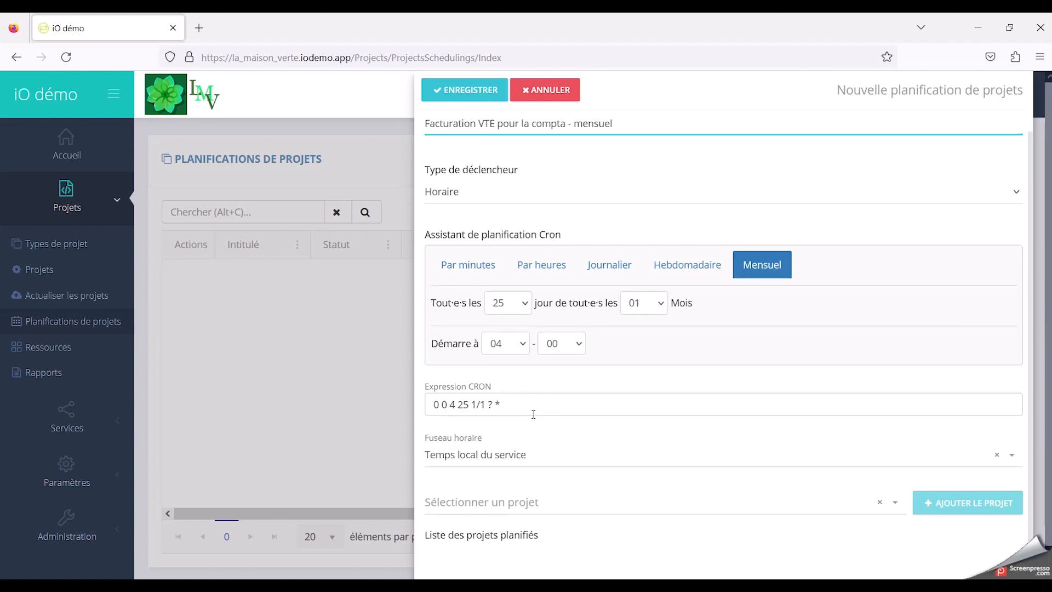
{"action": "left_click", "coordinate": [500, 460]}
{"action": "scroll", "coordinate": [523, 387], "scroll_direction": "down", "scroll_amount": 10}
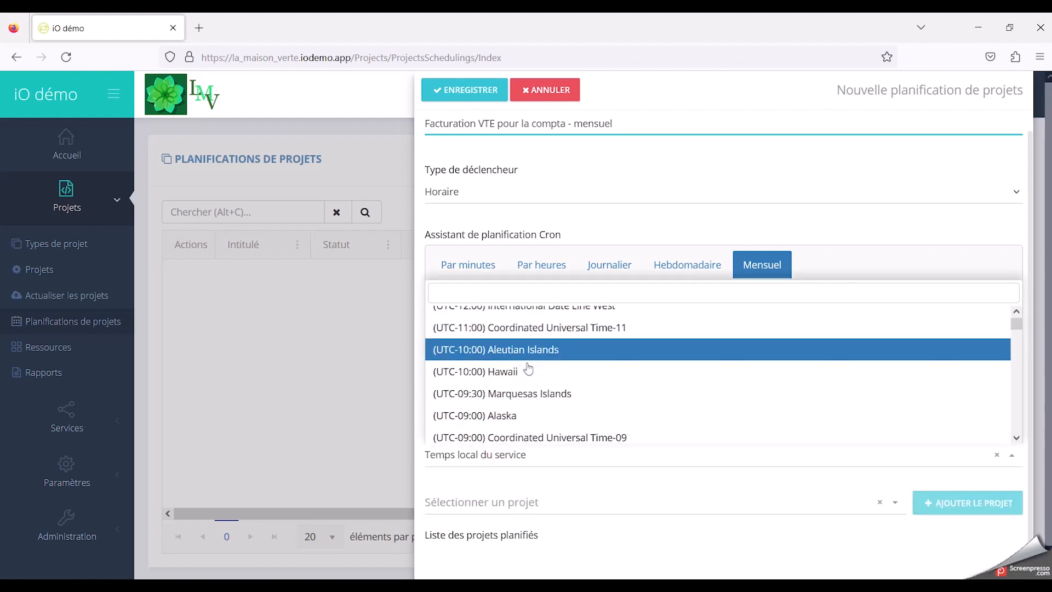
{"action": "scroll", "coordinate": [527, 368], "scroll_direction": "down", "scroll_amount": 5}
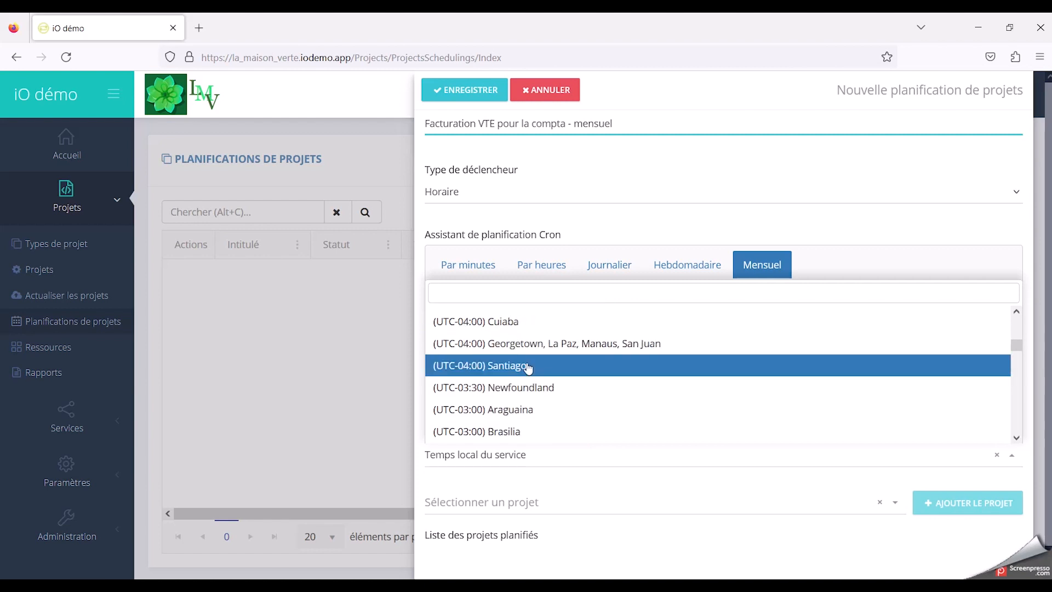
{"action": "scroll", "coordinate": [527, 368], "scroll_direction": "down", "scroll_amount": 3}
{"action": "scroll", "coordinate": [528, 368], "scroll_direction": "up", "scroll_amount": 8}
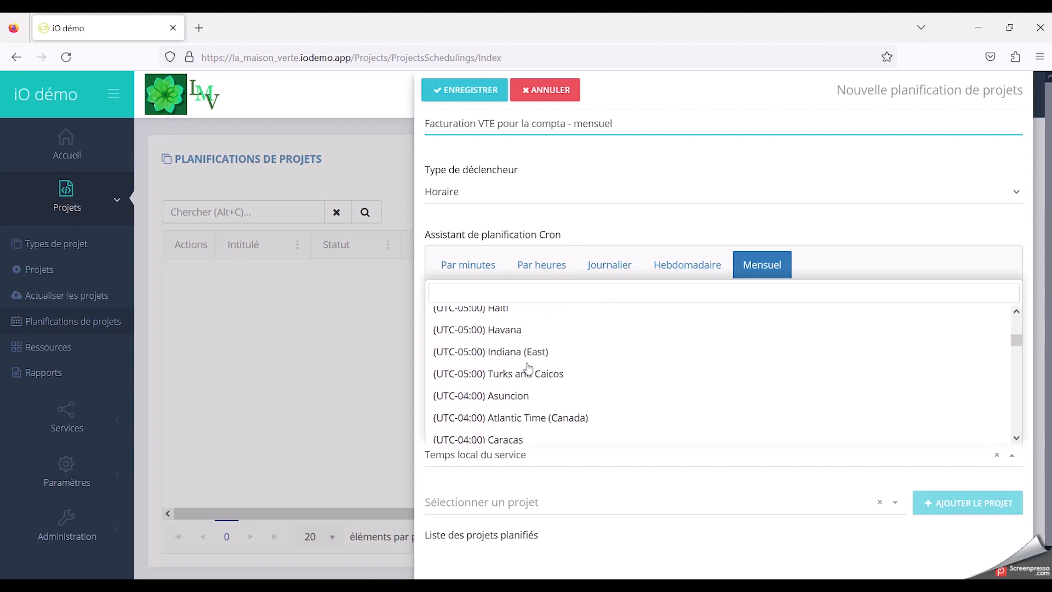
{"action": "scroll", "coordinate": [530, 383], "scroll_direction": "down", "scroll_amount": 2}
{"action": "scroll", "coordinate": [531, 387], "scroll_direction": "down", "scroll_amount": 10}
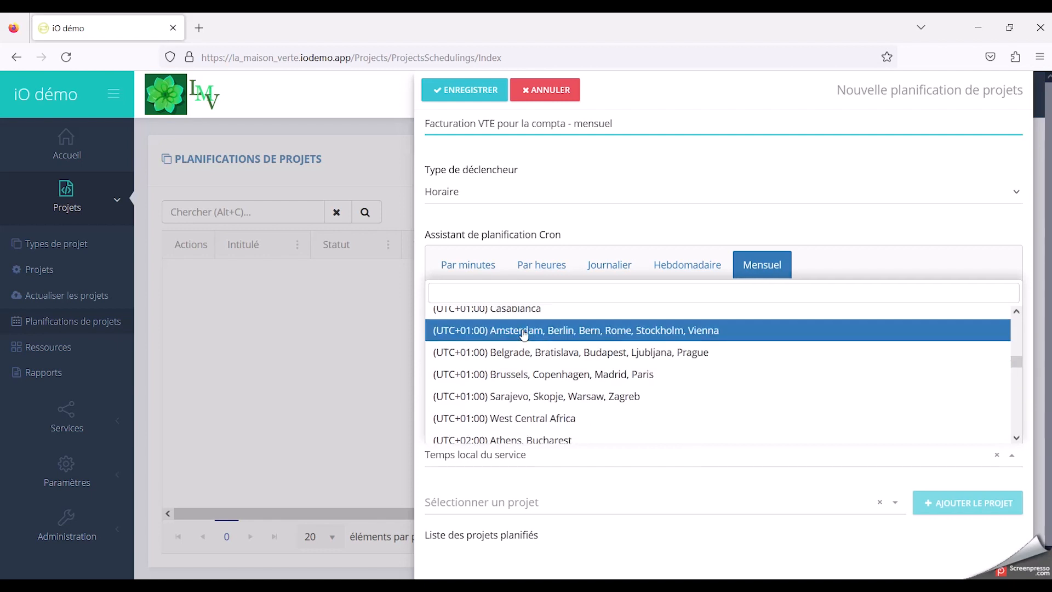
{"action": "scroll", "coordinate": [525, 335], "scroll_direction": "up", "scroll_amount": 2}
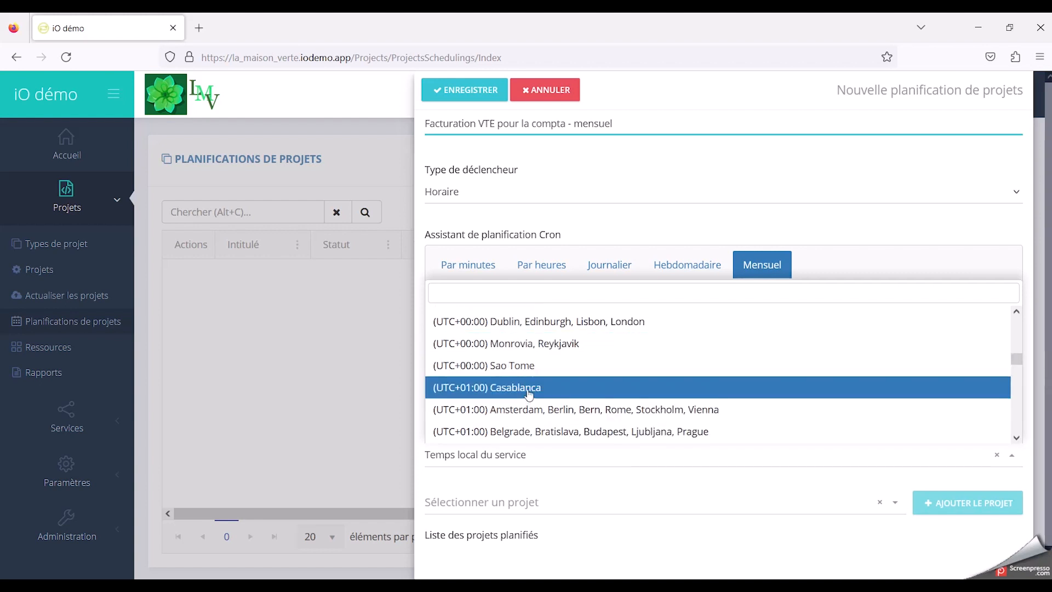
{"action": "scroll", "coordinate": [528, 378], "scroll_direction": "down", "scroll_amount": 2}
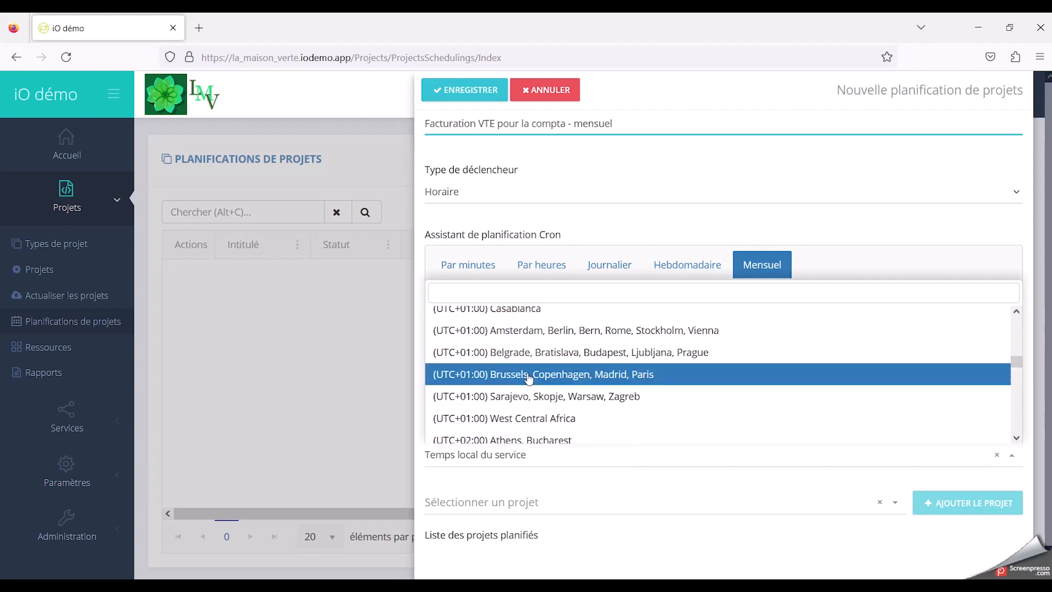
{"action": "left_click", "coordinate": [528, 378]}
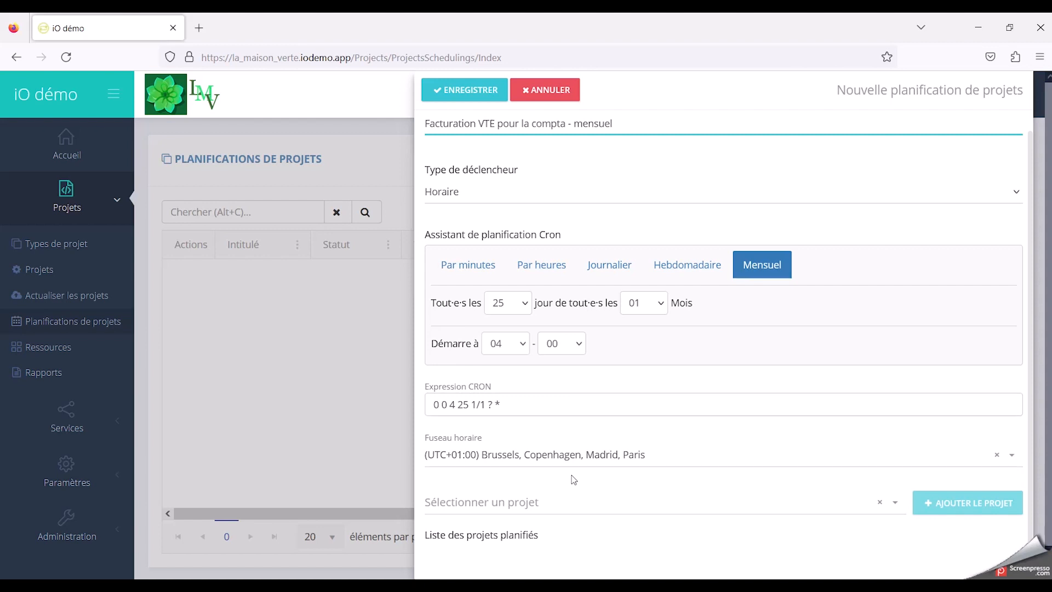
Step: Add the project "Synchro des données facturation VTE Sellsy" to the scheduled projects and save the schedule
{"action": "left_click", "coordinate": [566, 503]}
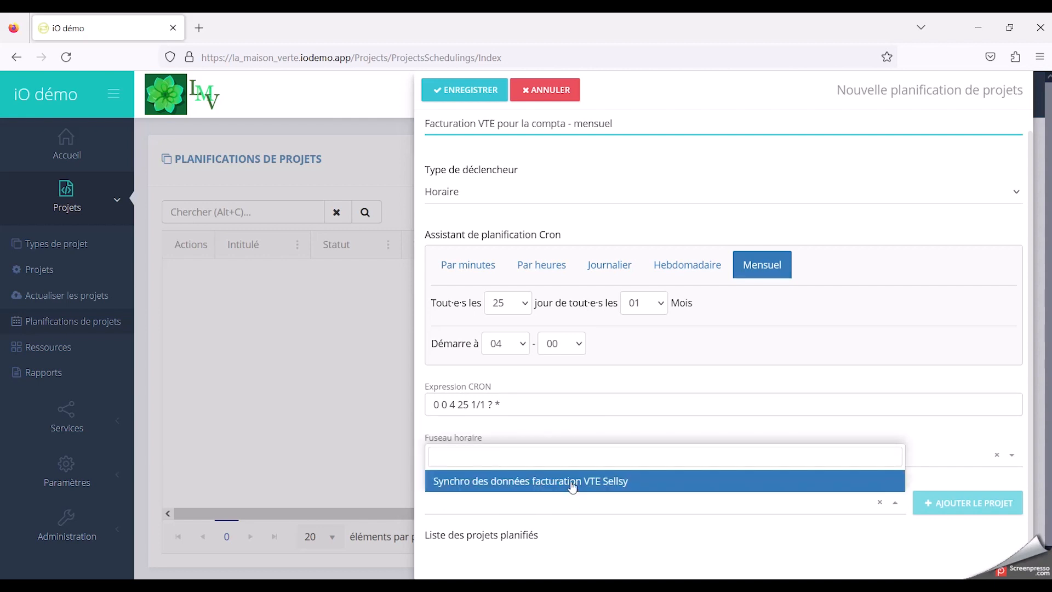
{"action": "left_click", "coordinate": [571, 482]}
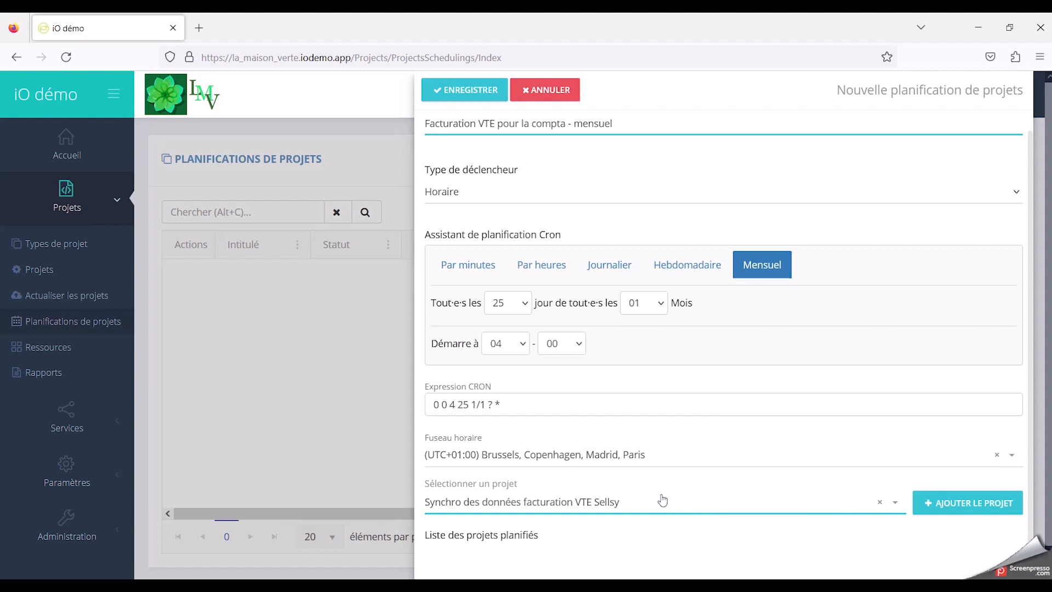
{"action": "left_click", "coordinate": [943, 502]}
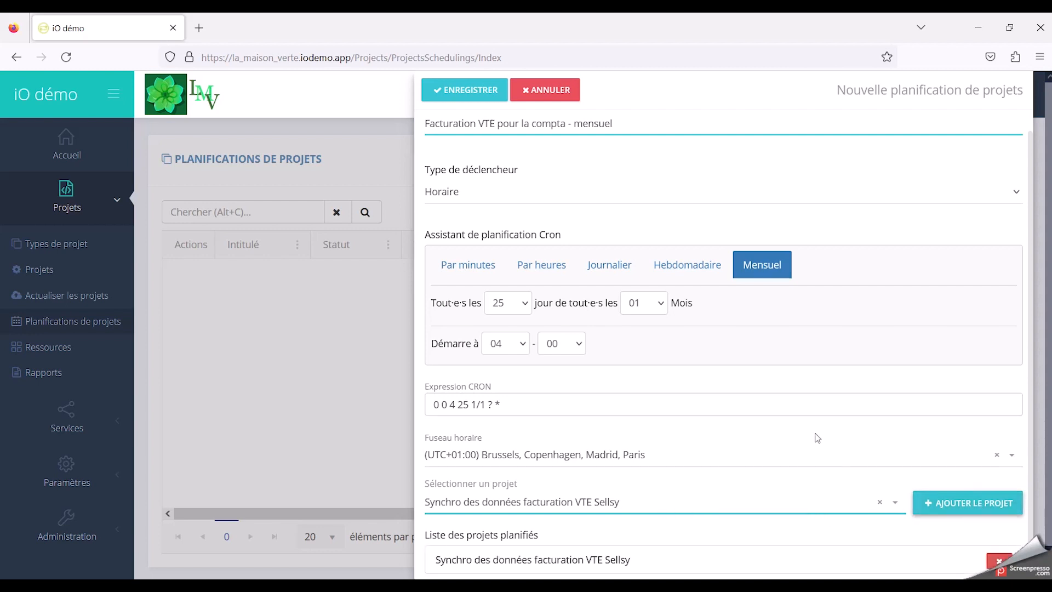
{"action": "scroll", "coordinate": [854, 432], "scroll_direction": "down", "scroll_amount": 1}
{"action": "scroll", "coordinate": [874, 430], "scroll_direction": "up", "scroll_amount": 2}
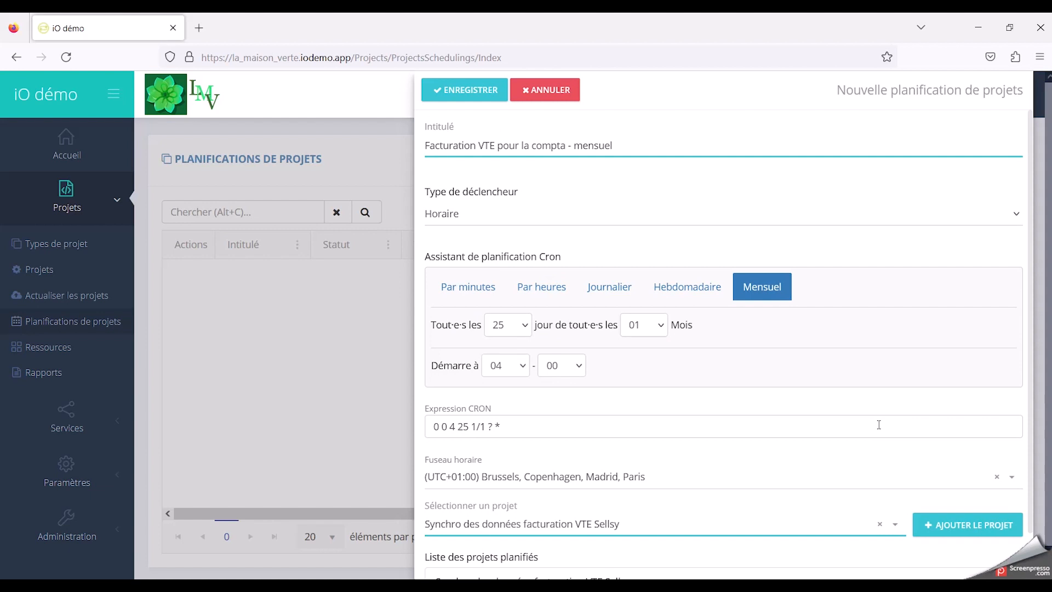
{"action": "scroll", "coordinate": [874, 434], "scroll_direction": "down", "scroll_amount": 2}
{"action": "scroll", "coordinate": [780, 447], "scroll_direction": "up", "scroll_amount": 2}
{"action": "left_click", "coordinate": [484, 94]}
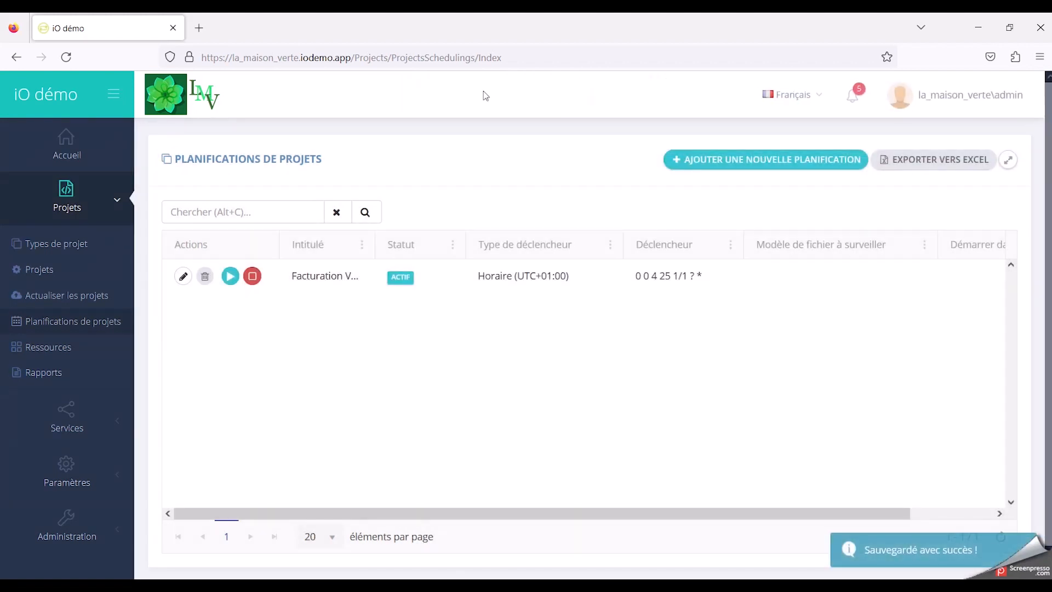